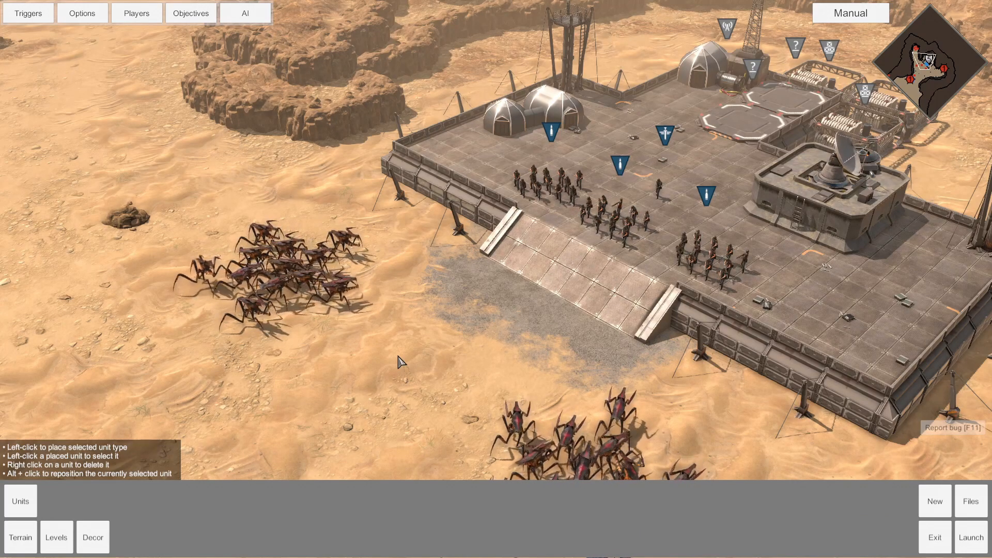
Create a new trigger at the root of the trigger list and name it Briefing
key("a")
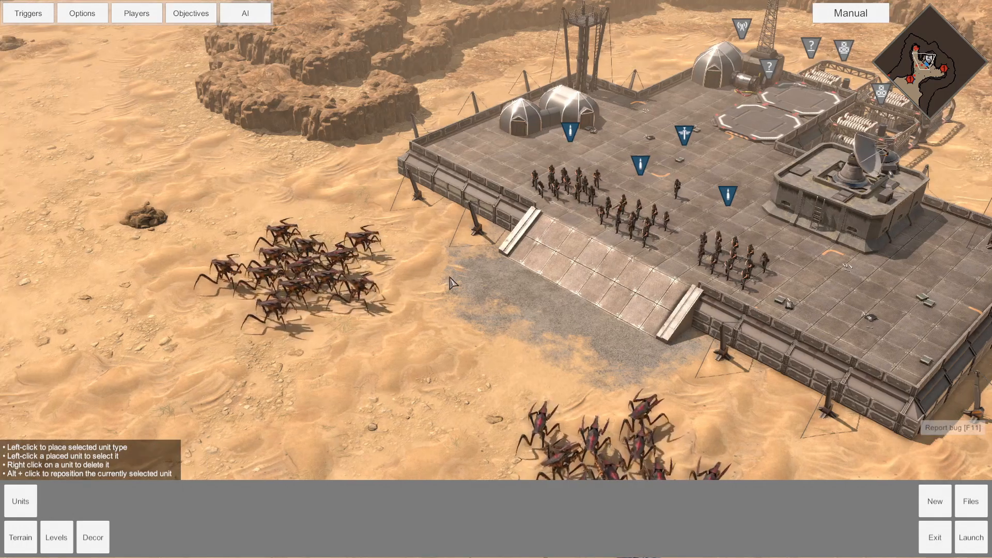
left_click(34, 21)
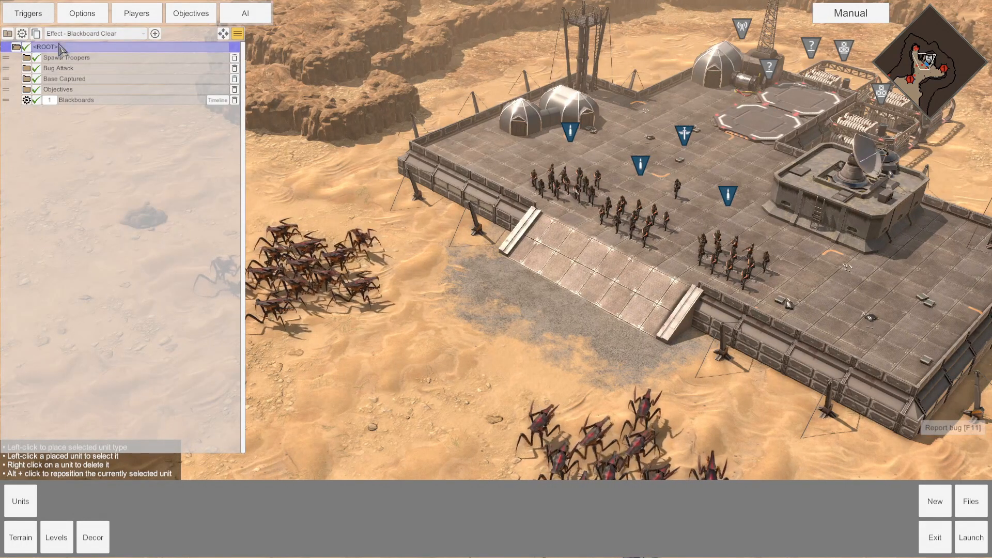
left_click(22, 34)
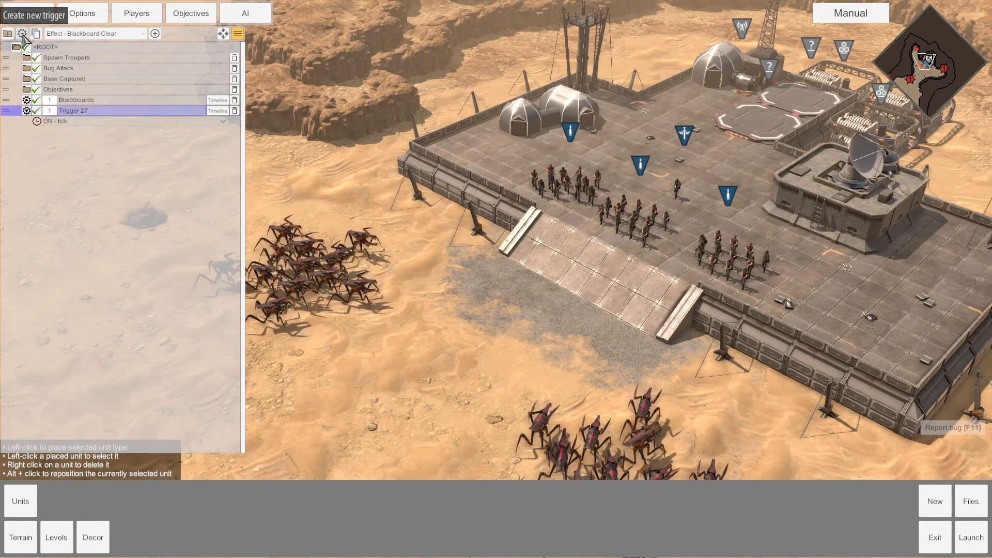
left_click(92, 110)
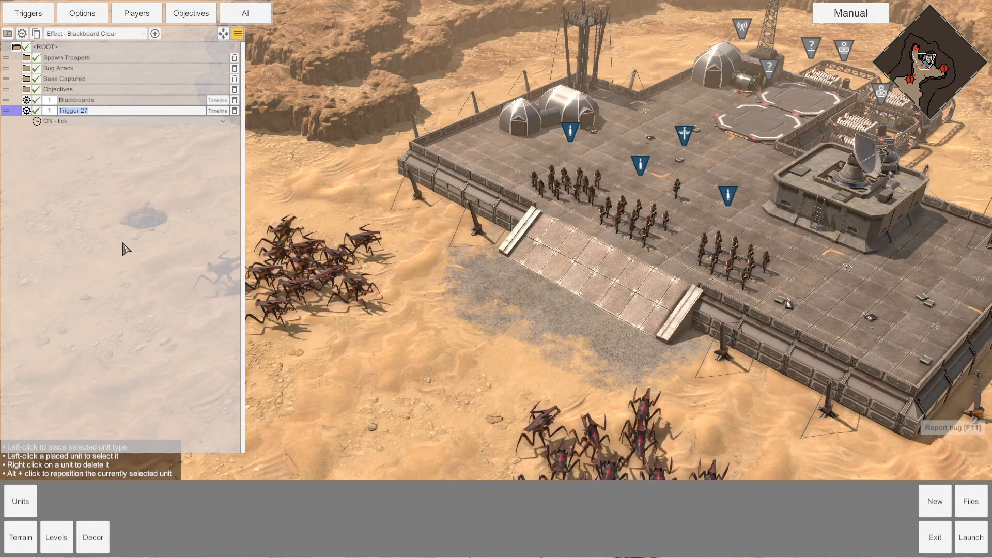
type("Briefing")
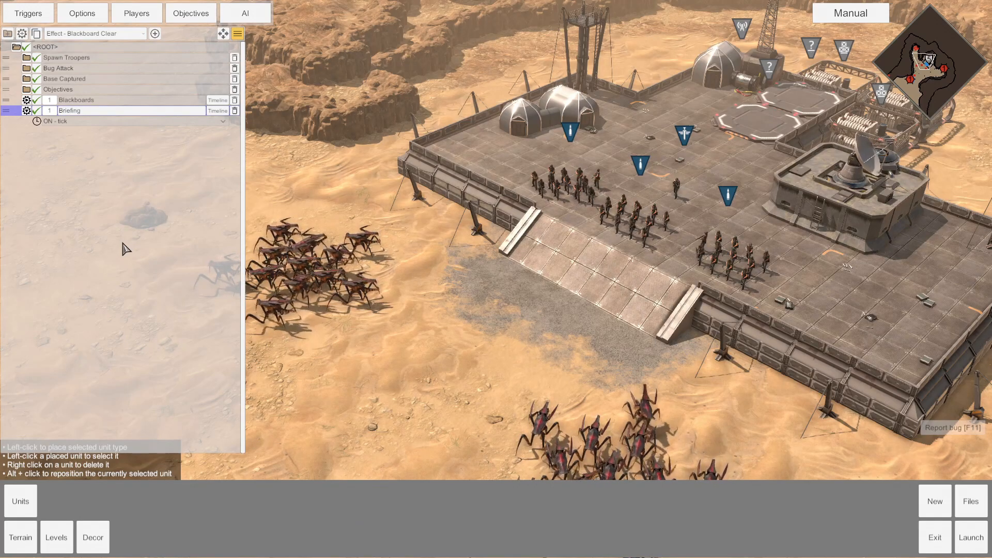
key("Return")
Add a "Briefing add" effect to the Briefing trigger
left_click(141, 31)
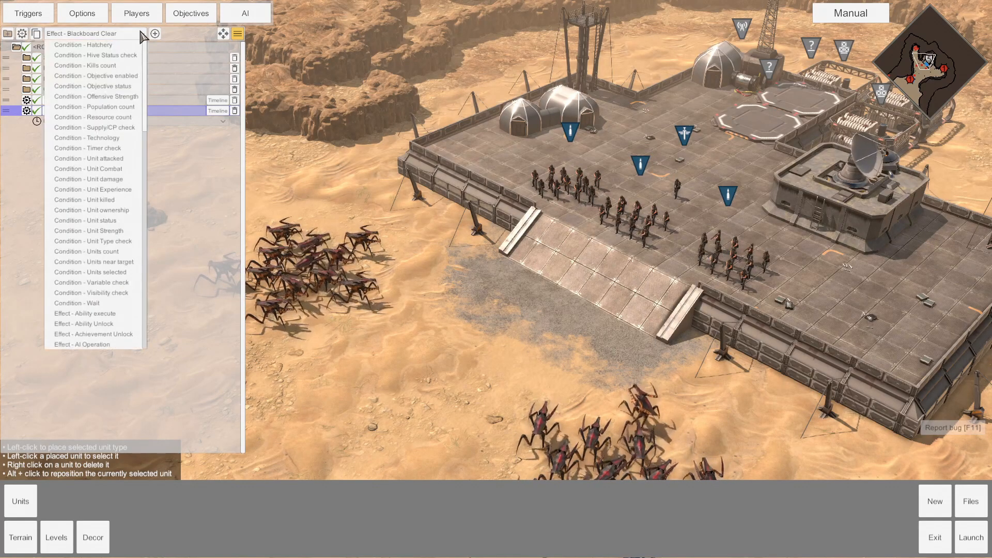
left_click_drag(145, 54, 147, 114)
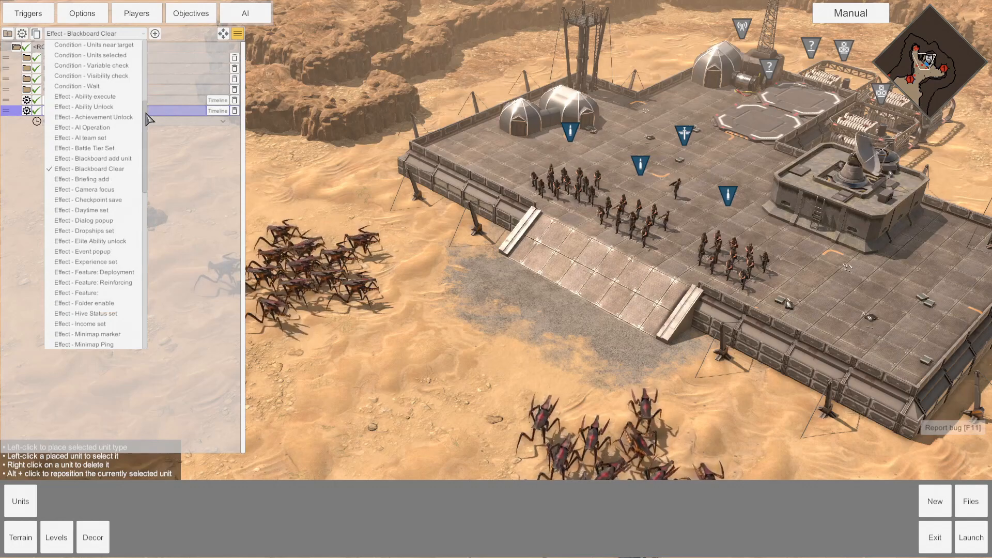
left_click(106, 180)
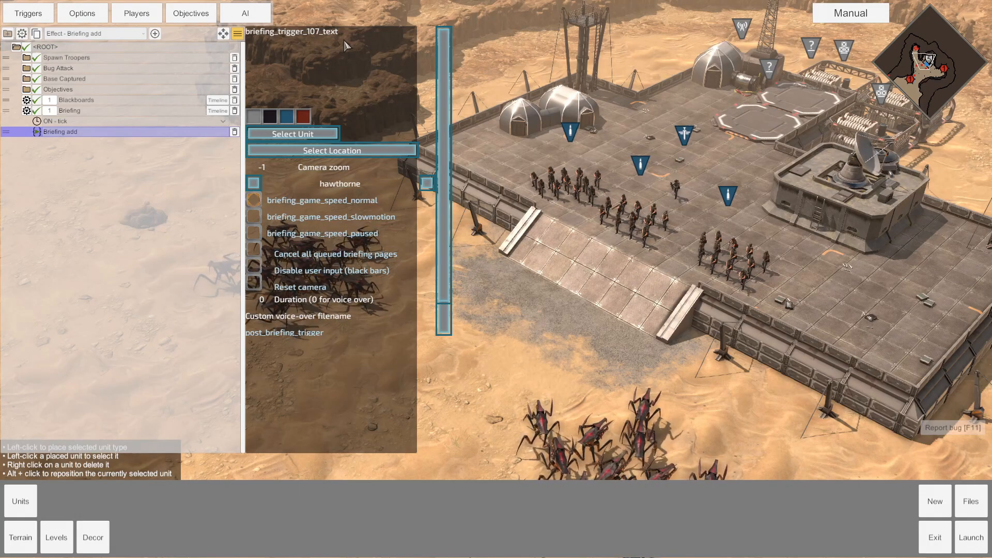
Replace the briefing effect's placeholder text with "Reinforcements incoming!"
left_click(344, 41)
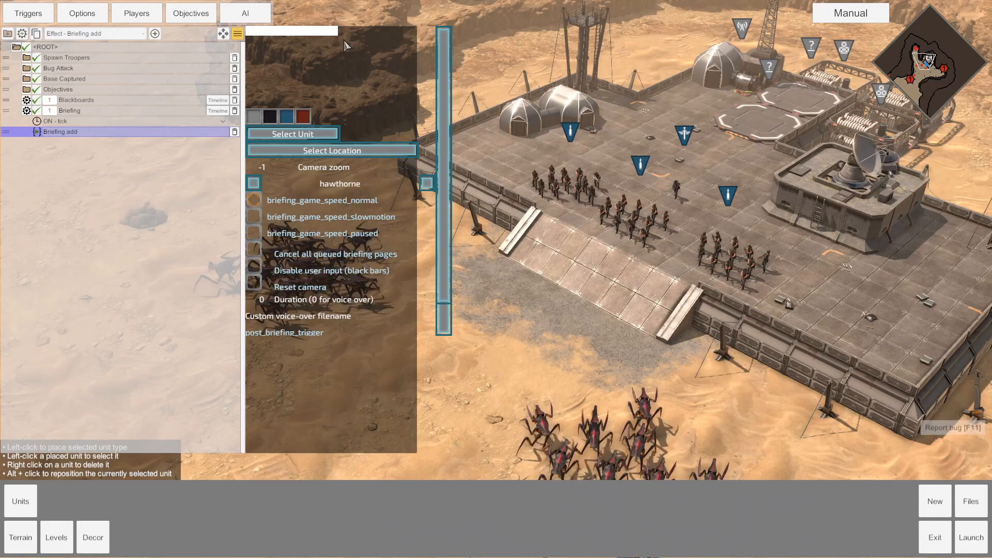
key("BackSpace")
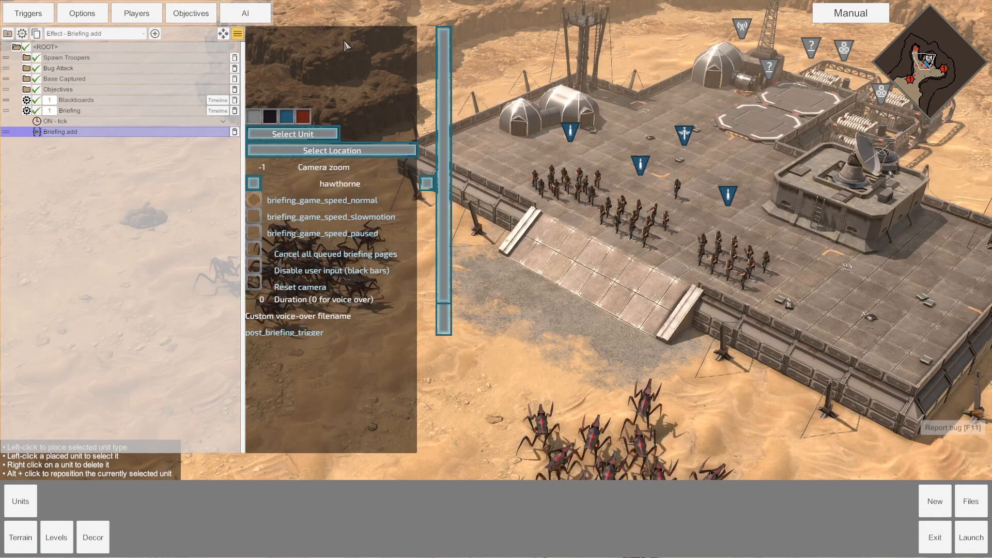
type("Reinforcements incoming!")
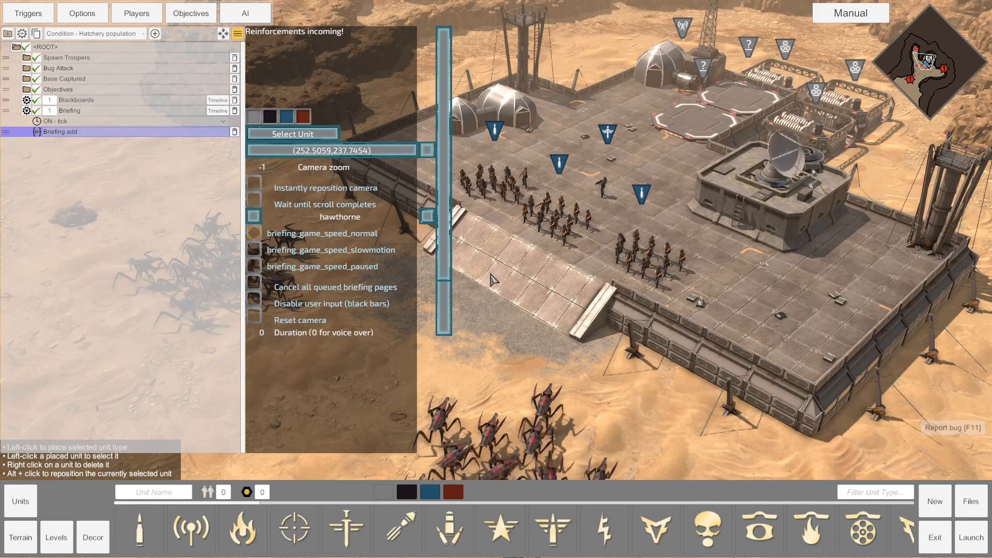
left_click(114, 34)
scroll(146, 78, "down", 5)
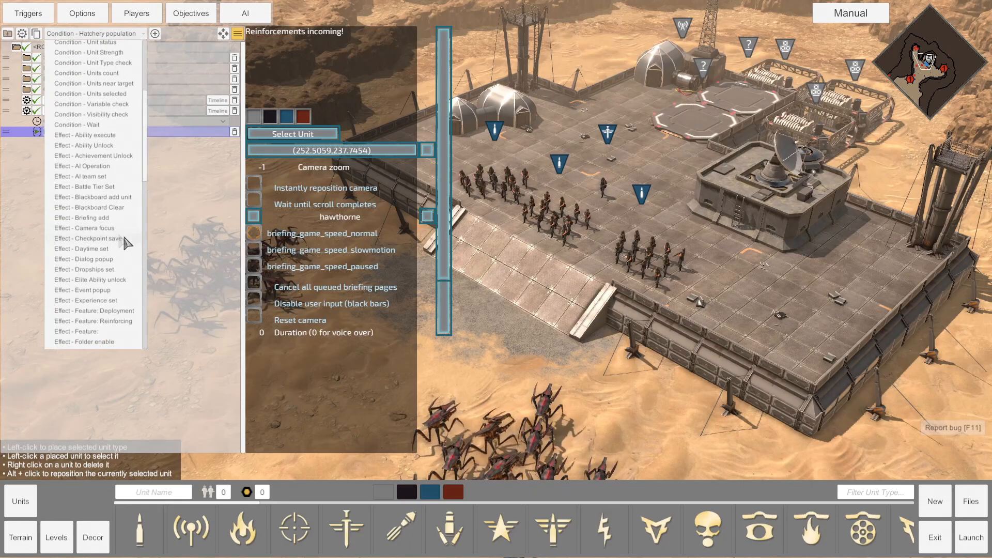
left_click(206, 235)
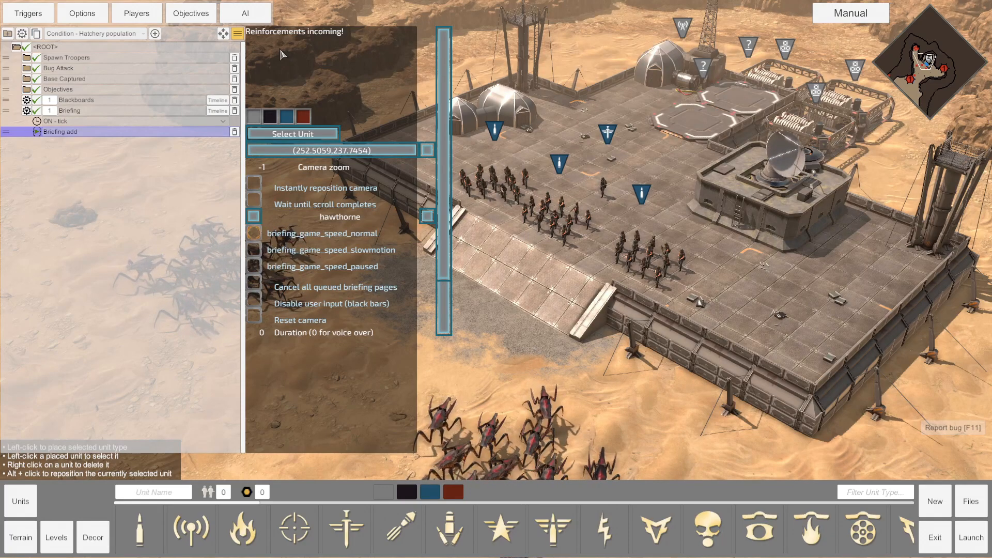
Pick a new briefing location beside the lone officer on the base platform, at about (250.8, 237.5)
left_click(297, 150)
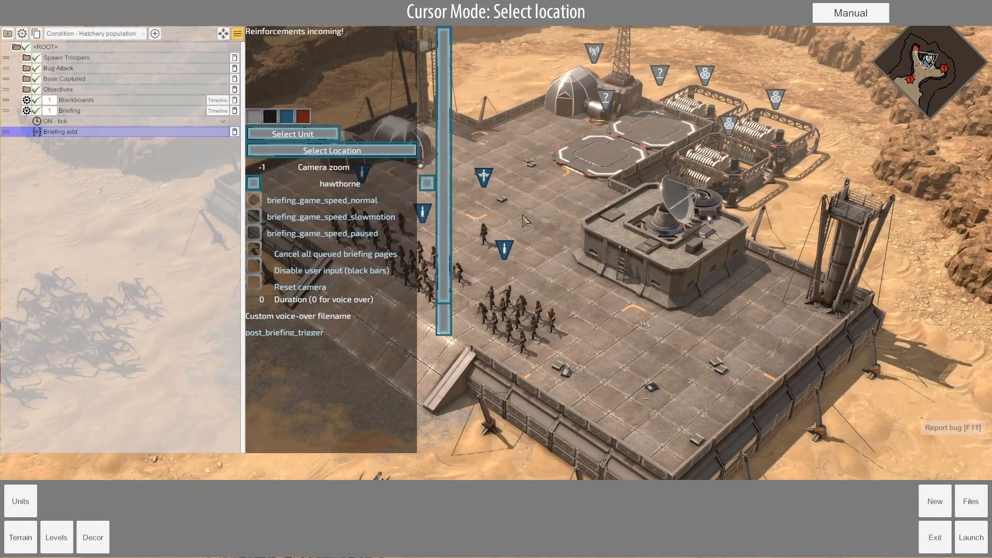
key("a")
left_click(557, 263)
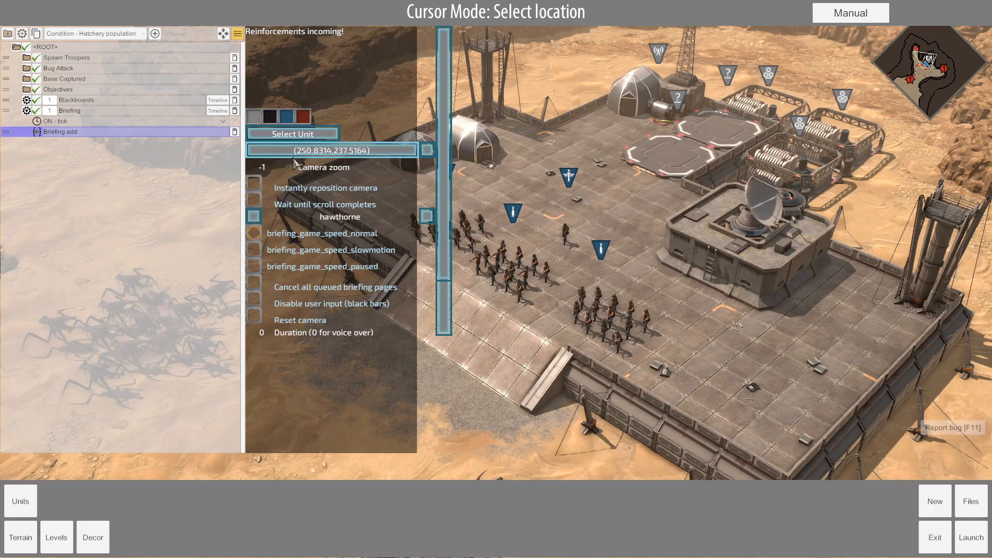
Assign the Tactical Officer as the briefing's unit and clear that assignment again
left_click(310, 135)
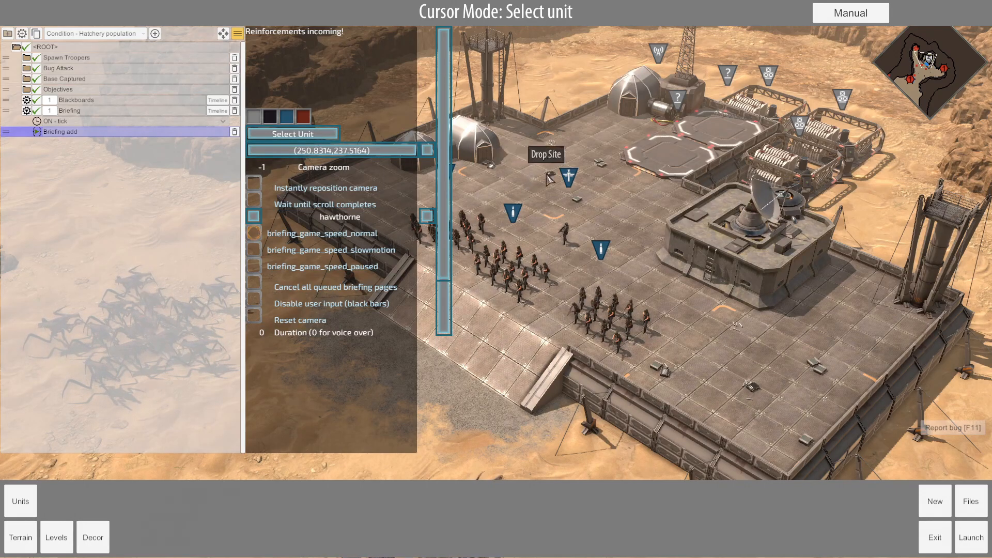
left_click(569, 177)
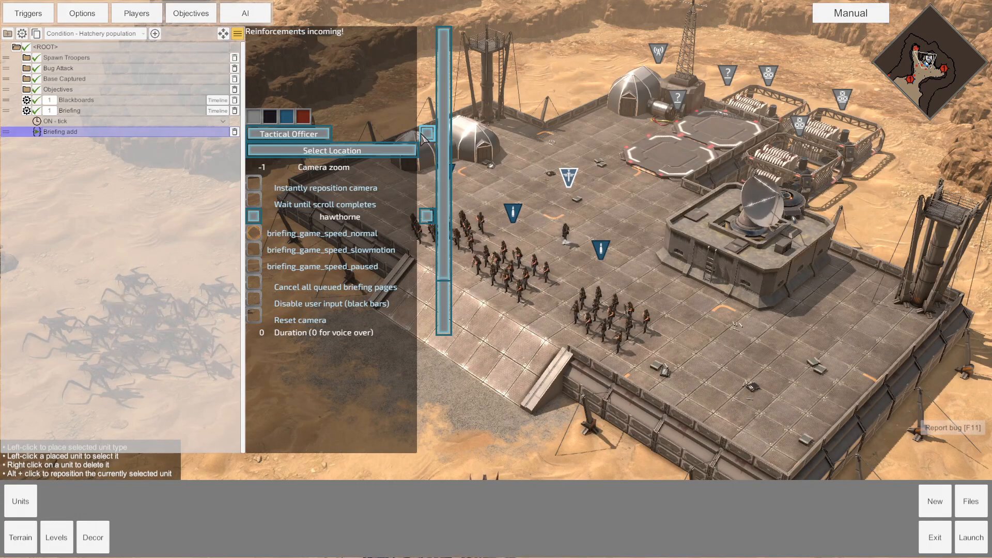
left_click(425, 135)
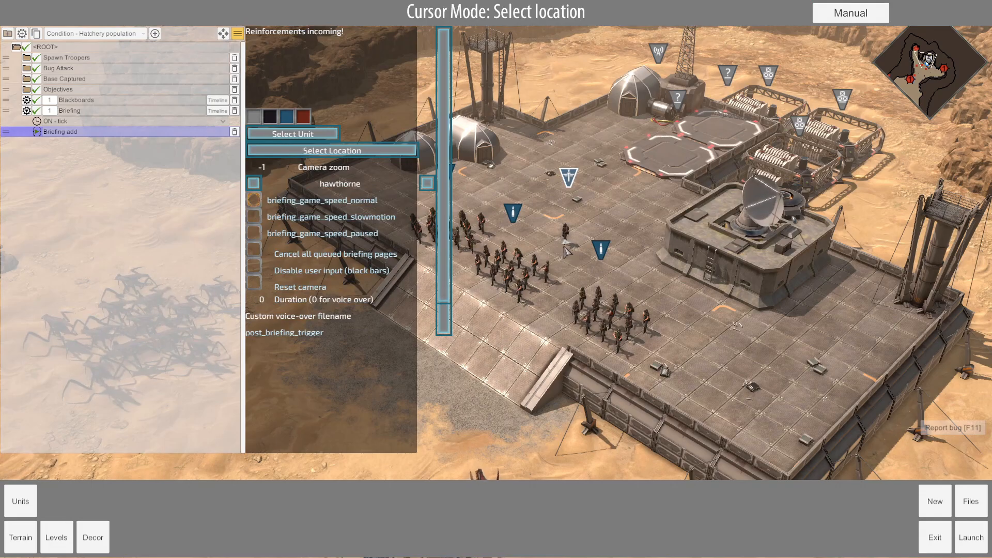
Set the briefing location to about (251.0, 237.9) near the Tactical Officer and check where it lies on the map
left_click(566, 268)
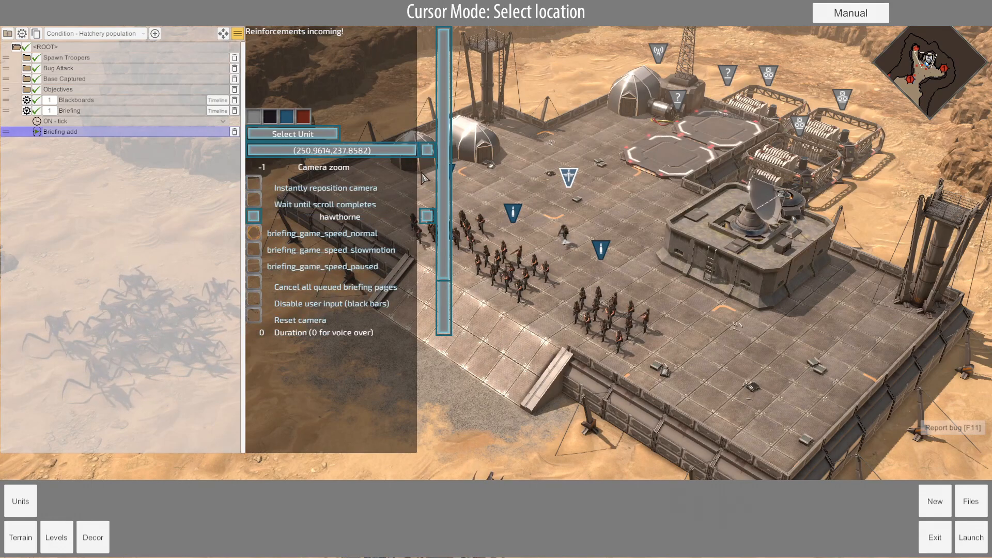
left_click(366, 156)
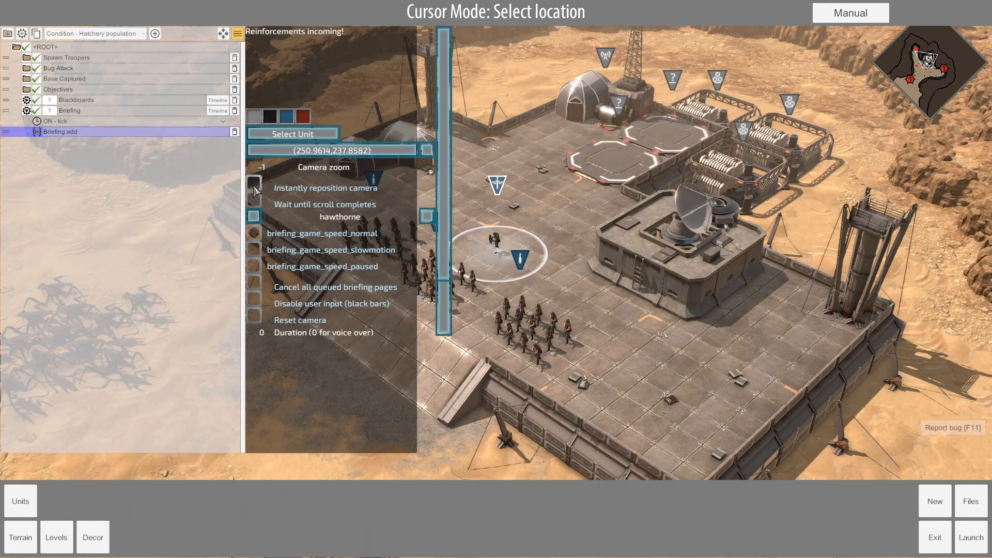
left_click(946, 73)
left_click_drag(946, 74, 928, 64)
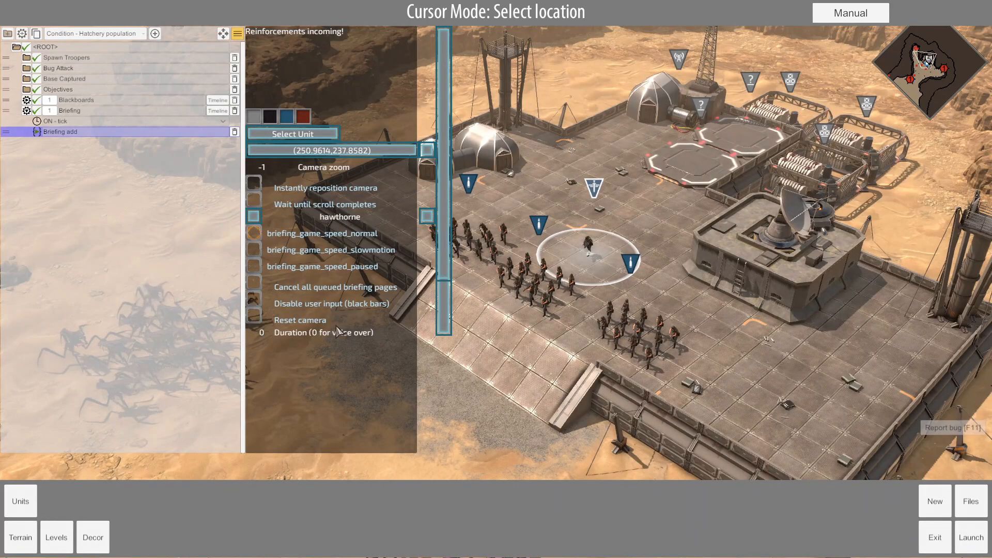
Re-pick the briefing location just in front of the Tactical Officer at about (251.1, 237.8) and center the view on it
left_click(479, 406)
left_click(340, 152)
left_click(592, 183)
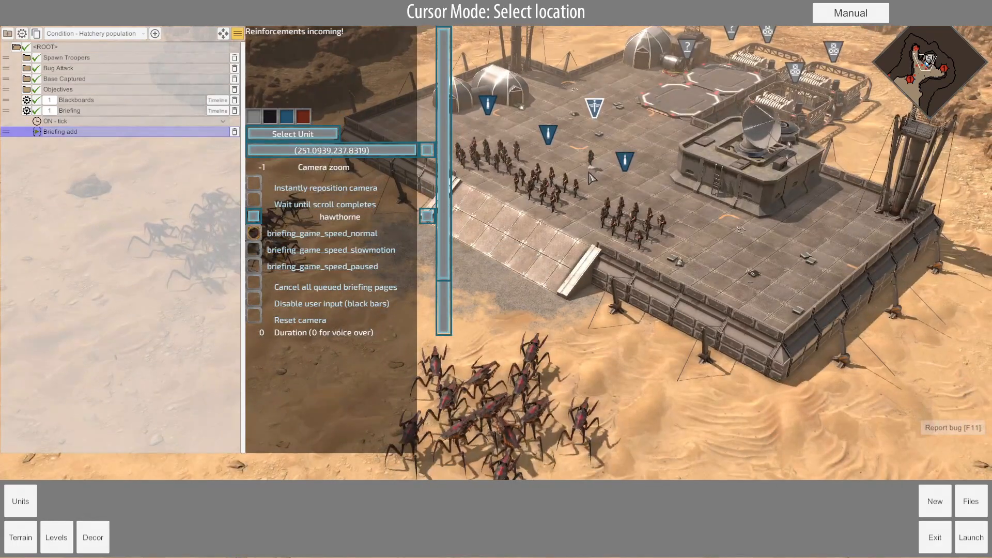
left_click(25, 503)
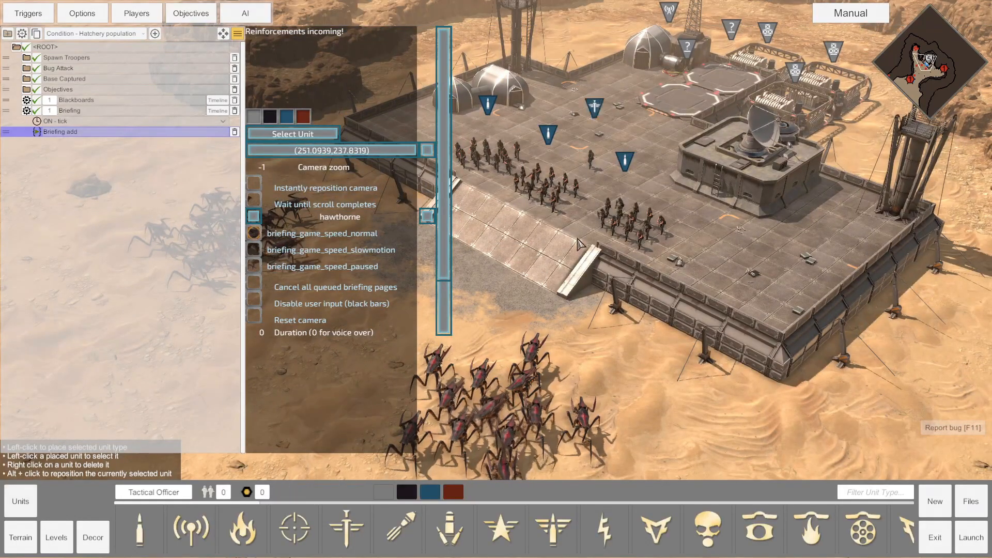
left_click(305, 151)
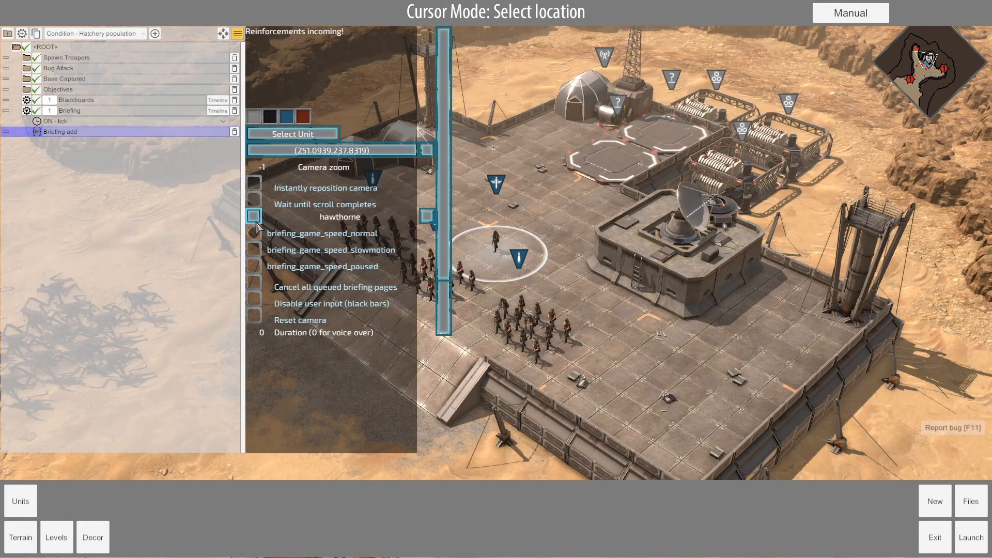
Go through the available briefing speakers and return the selection to hawthorne
left_click(425, 219)
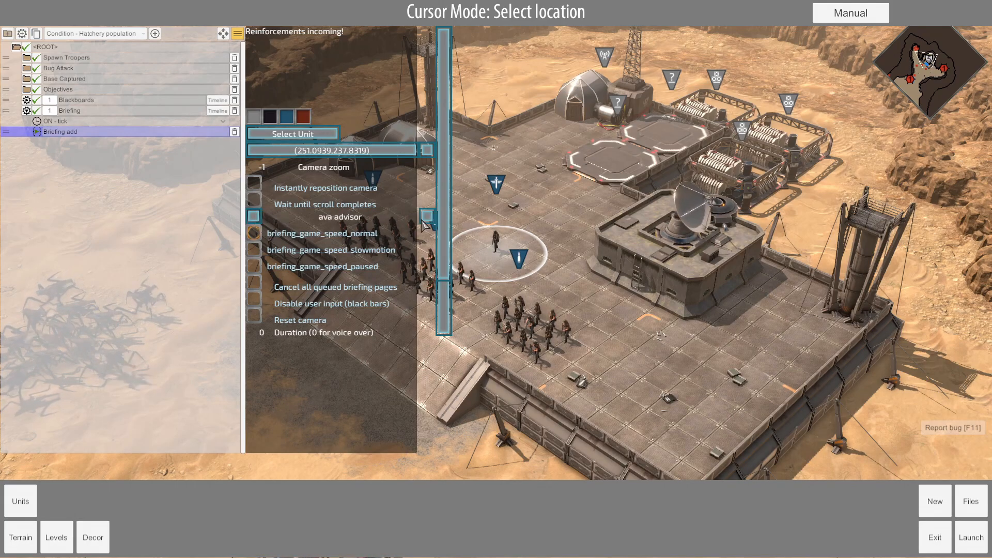
left_click(426, 217)
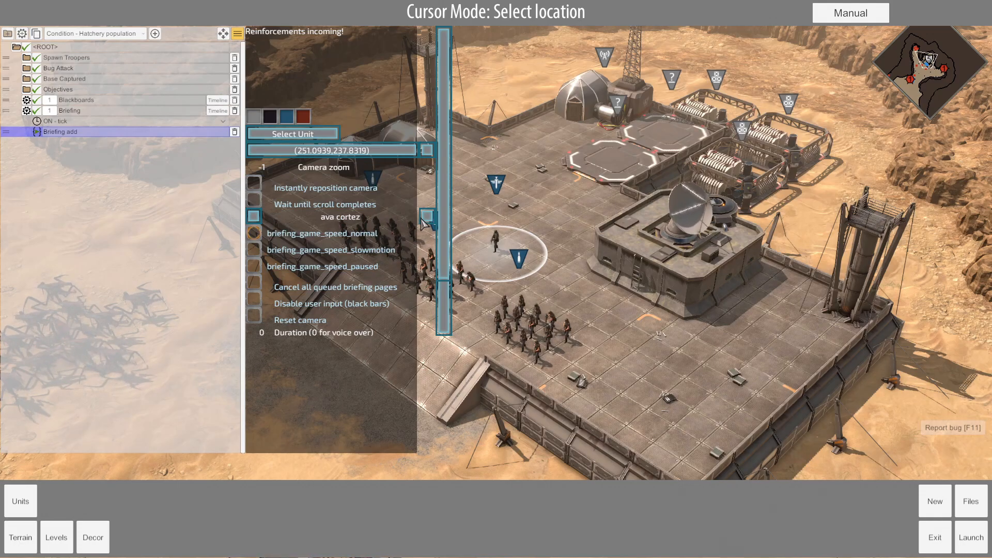
left_click(426, 217)
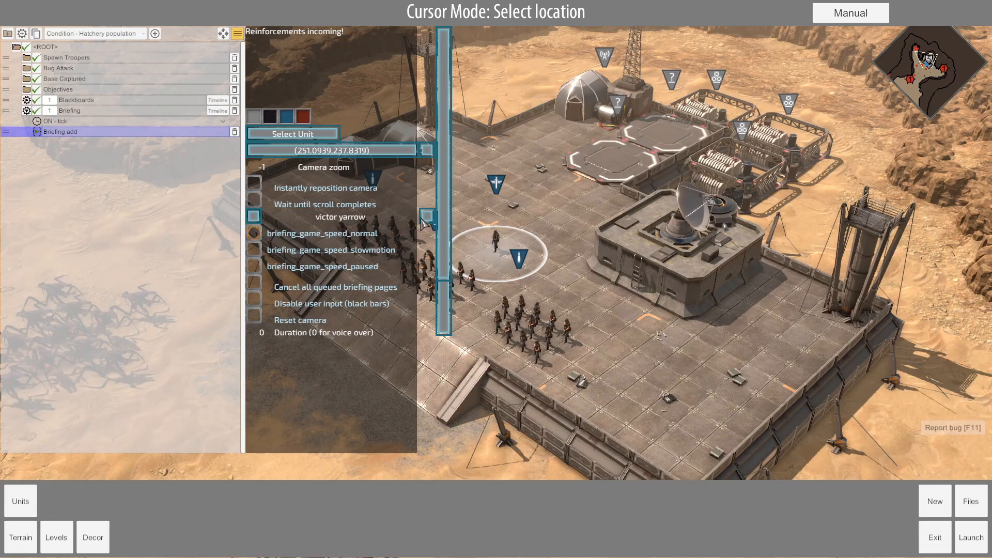
left_click(426, 217)
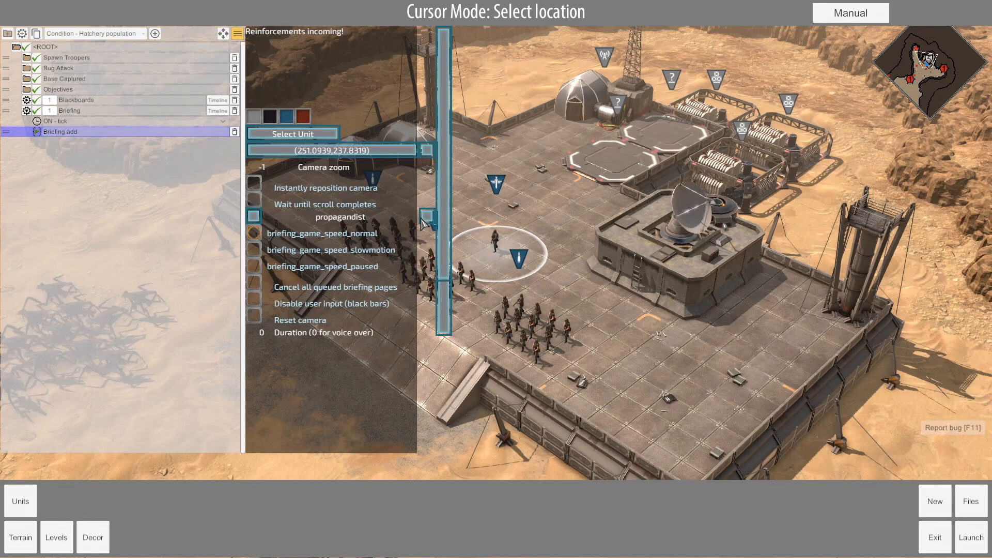
left_click(427, 217)
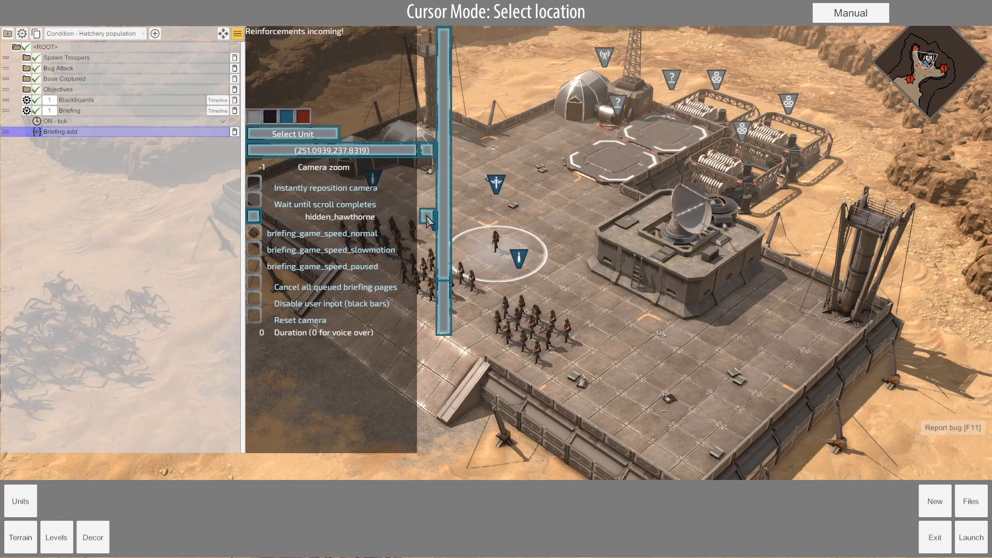
left_click(427, 217)
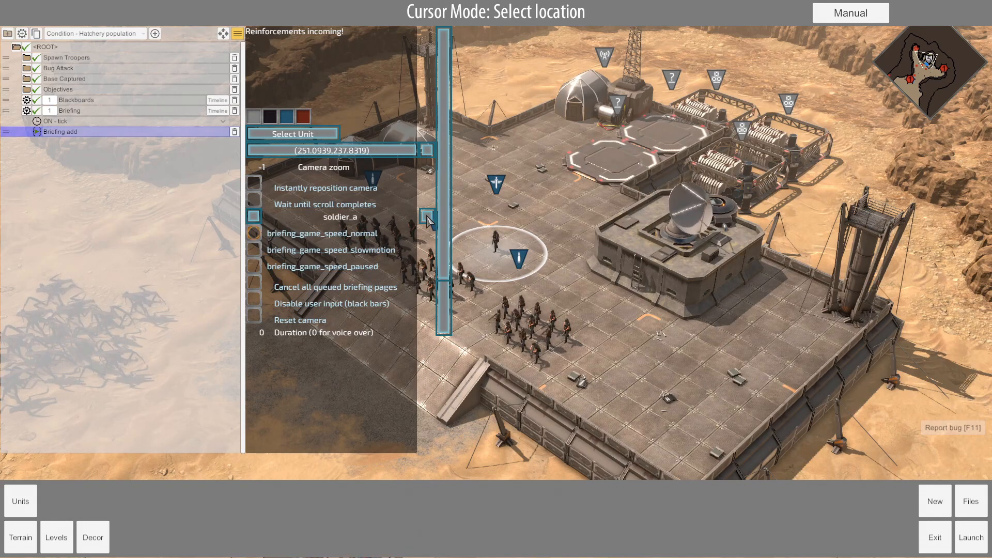
left_click(426, 217)
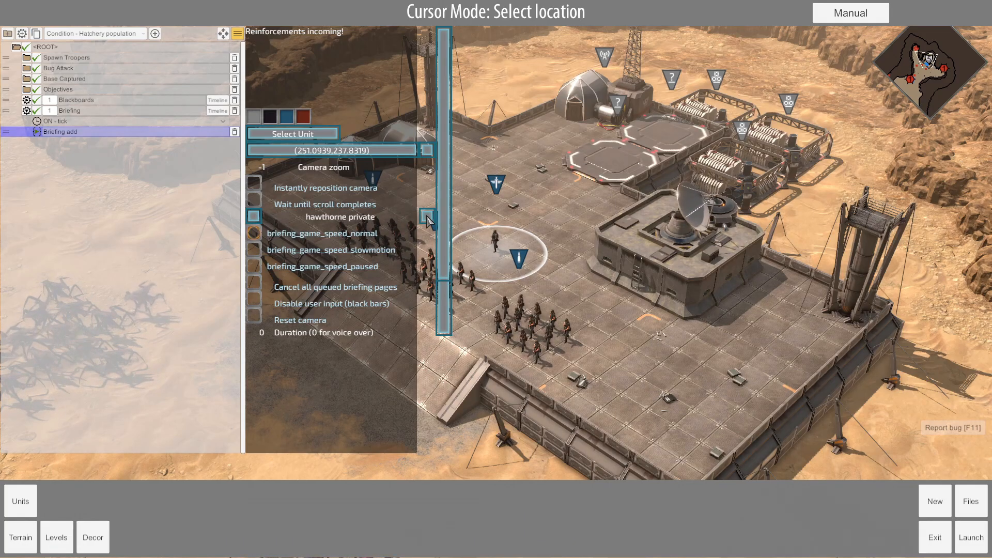
left_click(427, 218)
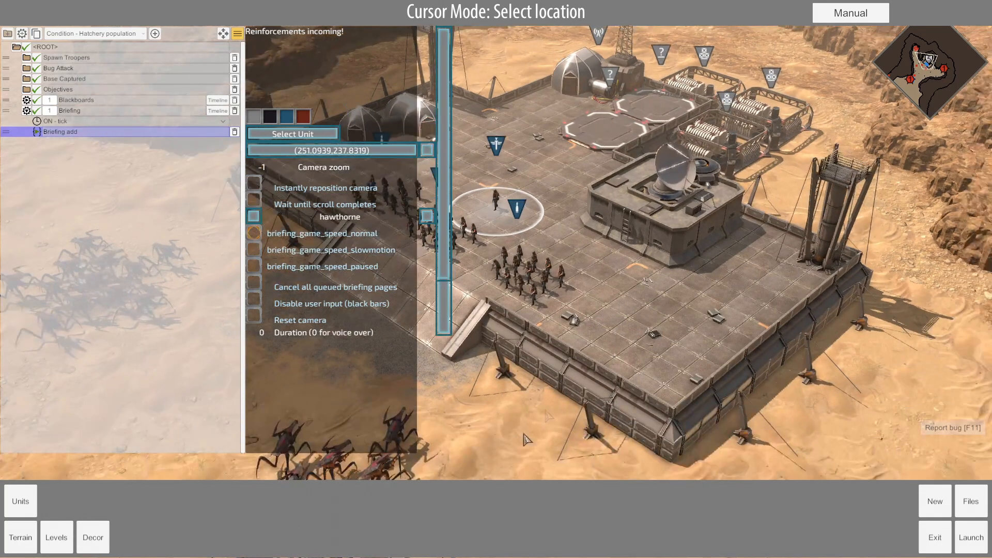
Enable "Disable user input (black bars)" for the briefing and bring its remaining options into view
key("d")
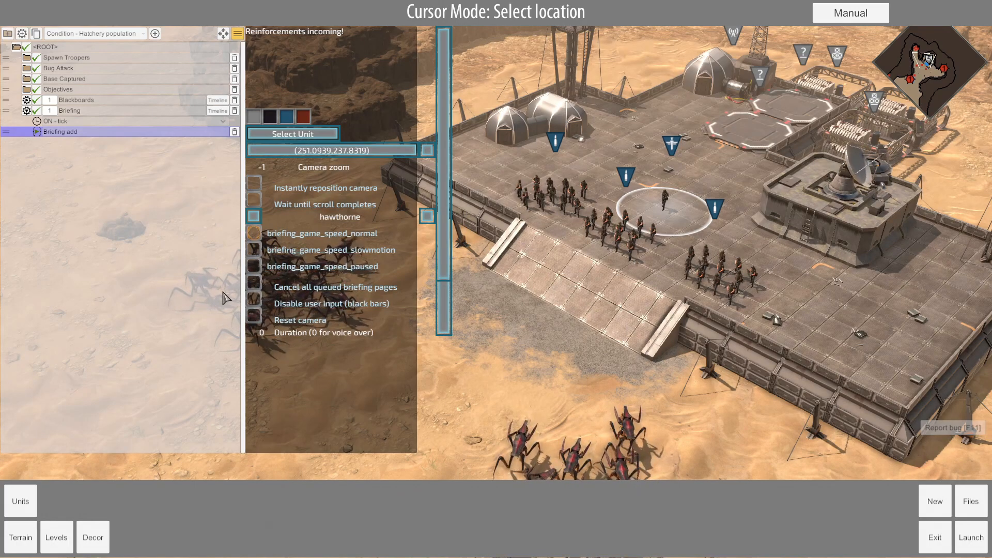
left_click(254, 300)
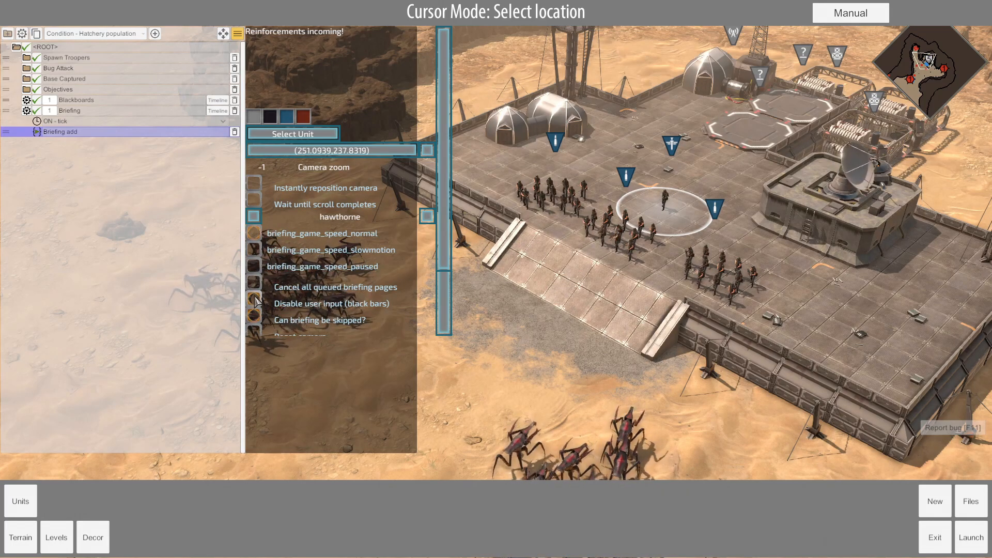
scroll(328, 266, "down", 2)
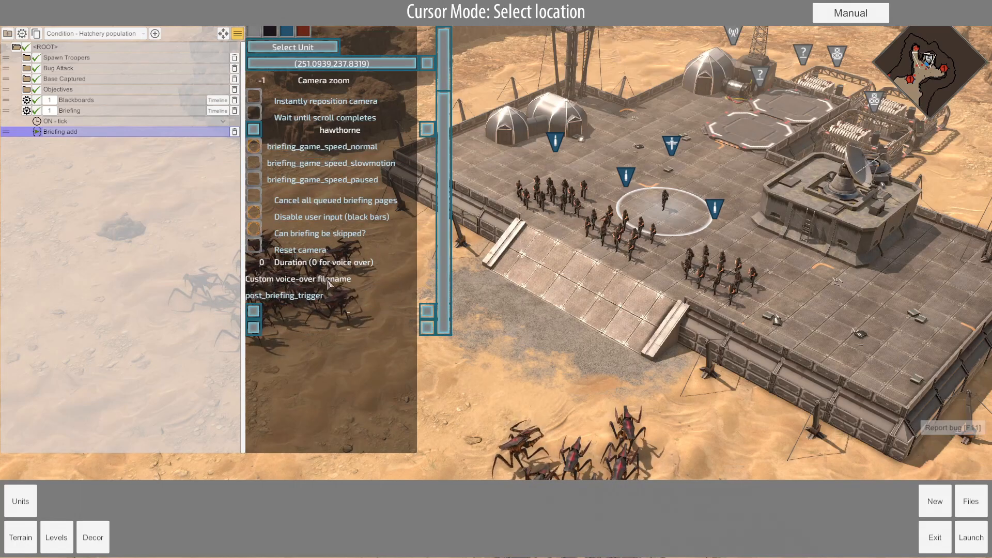
Enable "Can briefing be skipped?" for the briefing
left_click(254, 228)
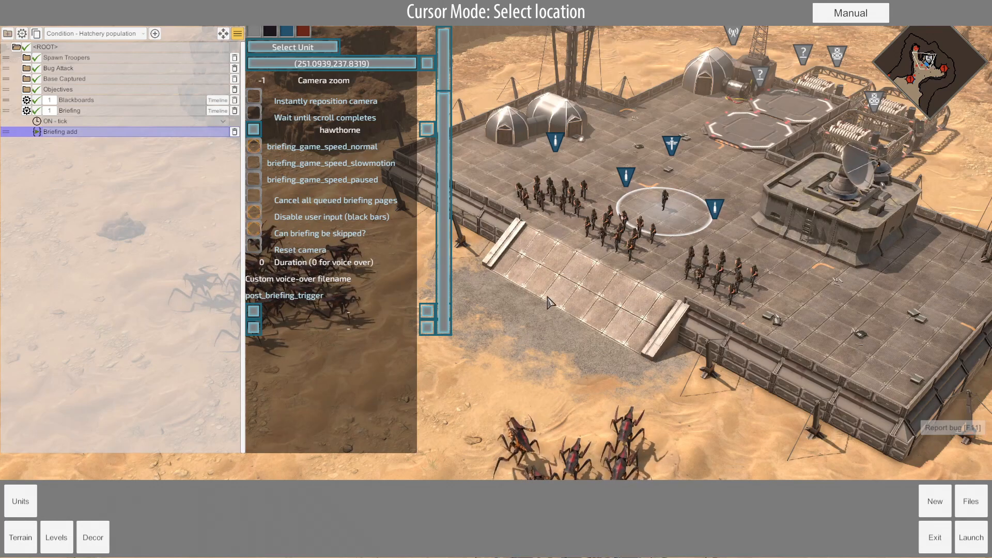
Delete the four Powered Suit Troopers squads placed in the open desert near the large rock
left_click(911, 81)
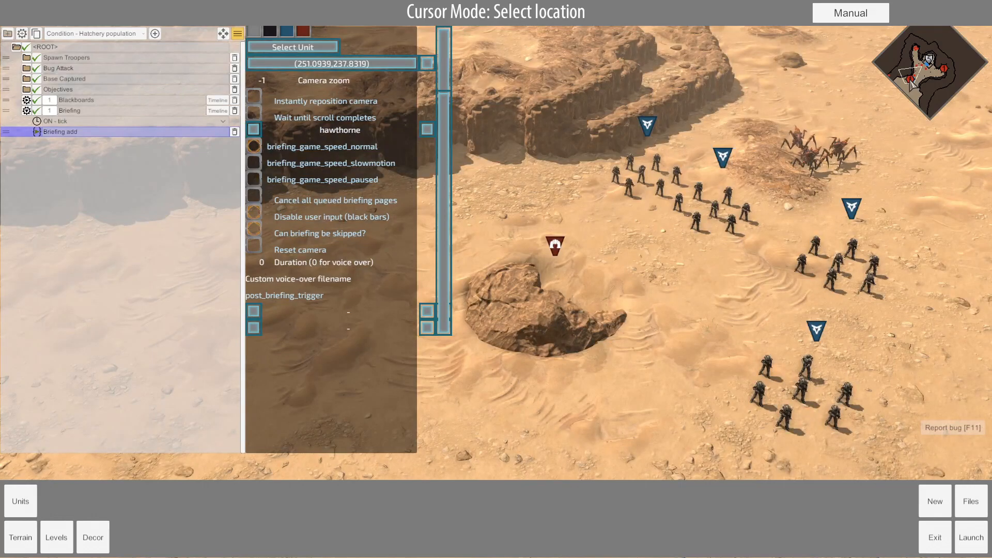
right_click(802, 380)
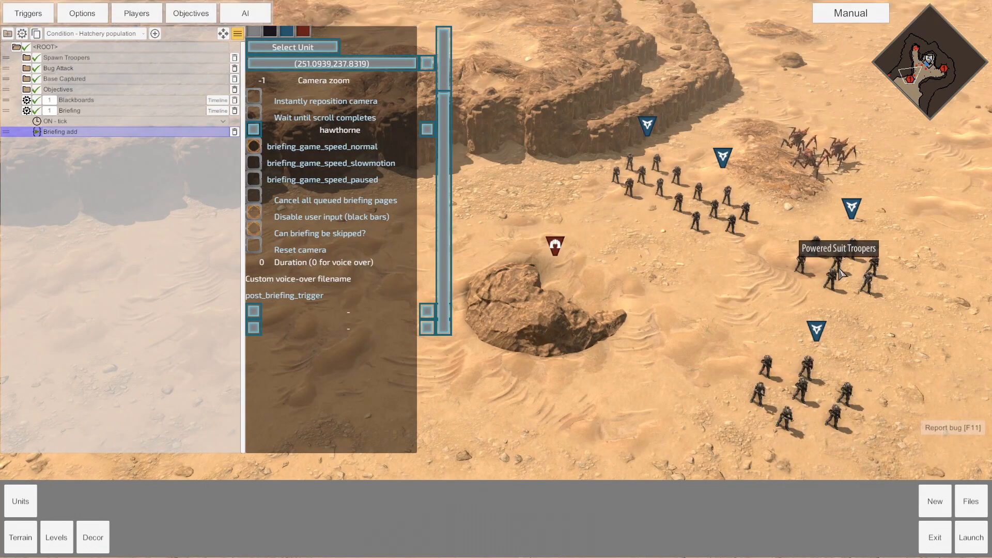
left_click(16, 502)
right_click(794, 386)
right_click(835, 283)
right_click(721, 225)
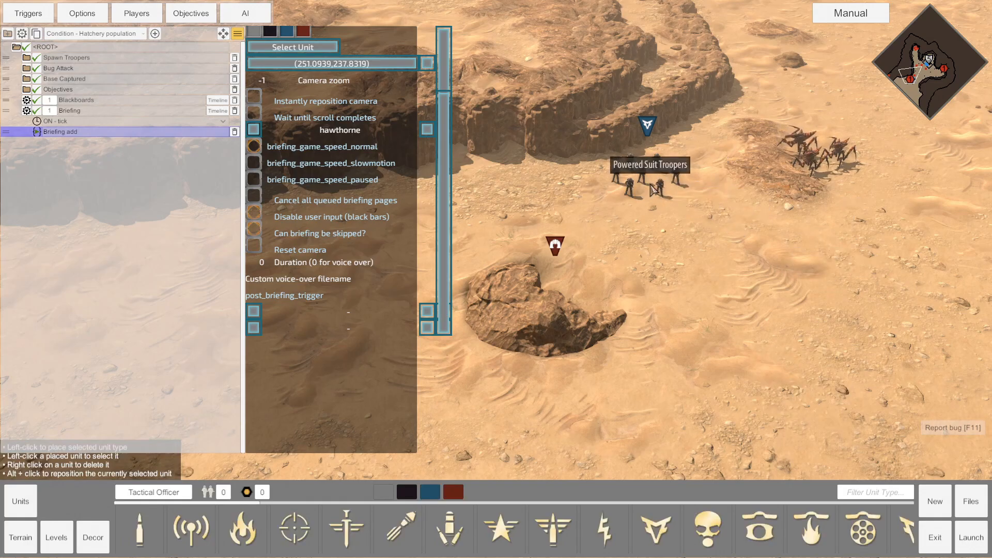
right_click(660, 182)
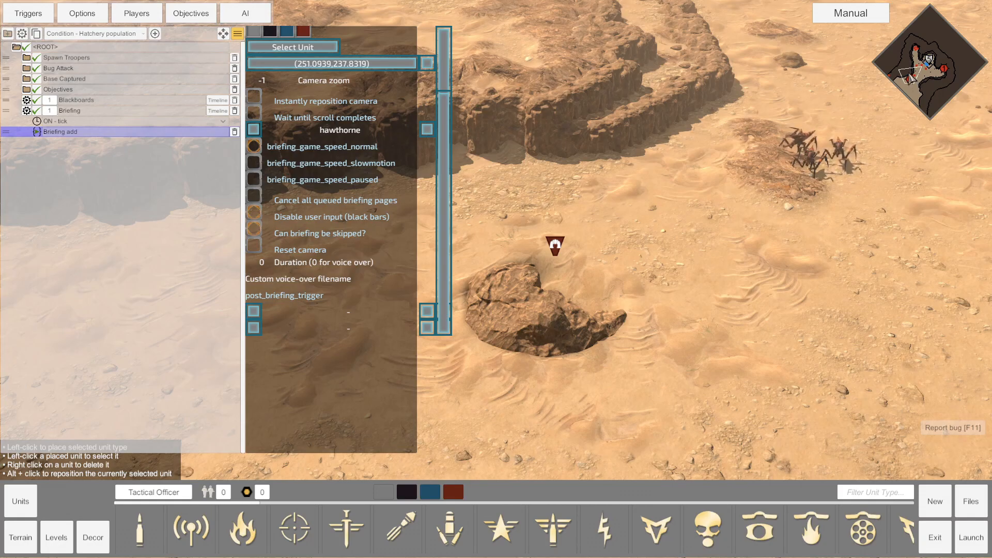
Turn off "Reset camera" for the briefing and review its settings from the message text down to the post-briefing trigger
left_click(914, 85)
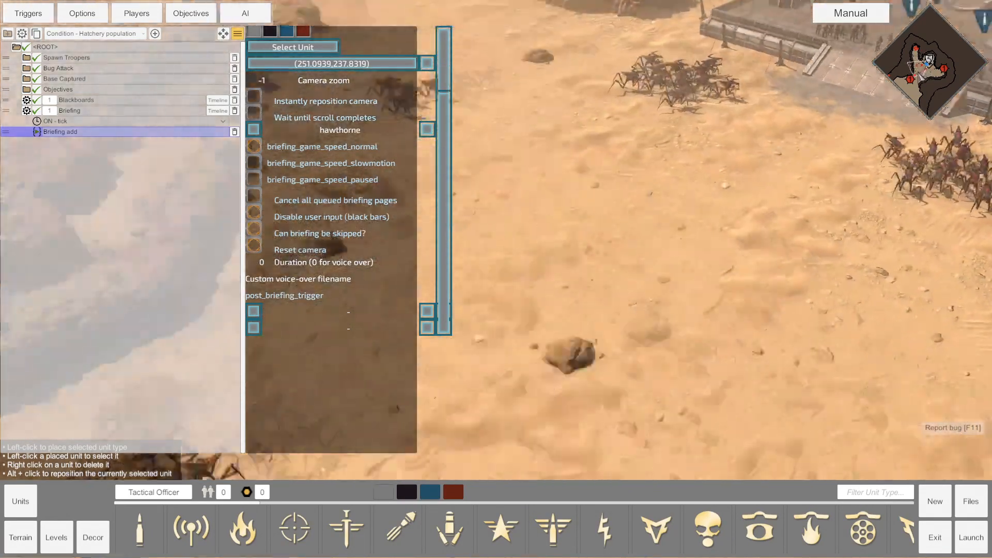
left_click_drag(919, 74, 911, 82)
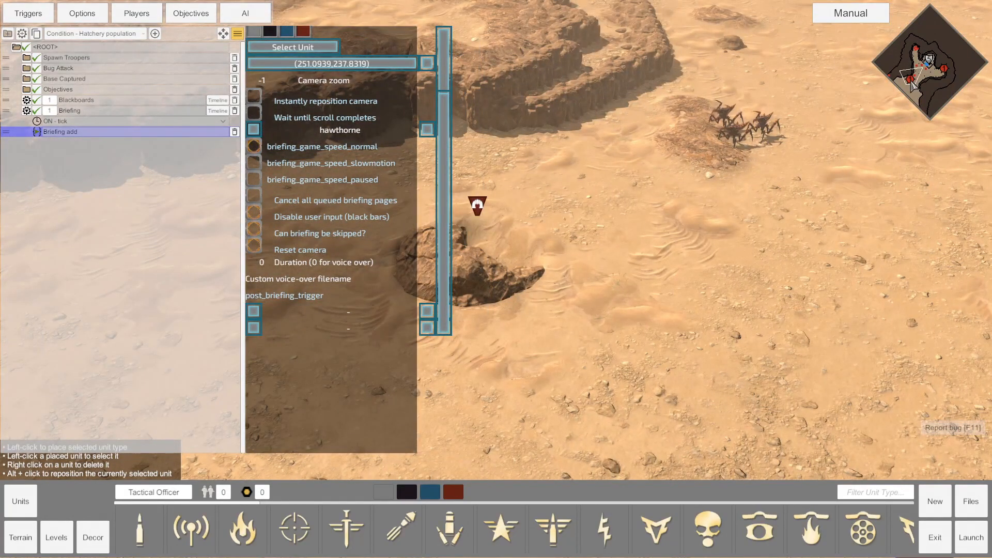
left_click(254, 246)
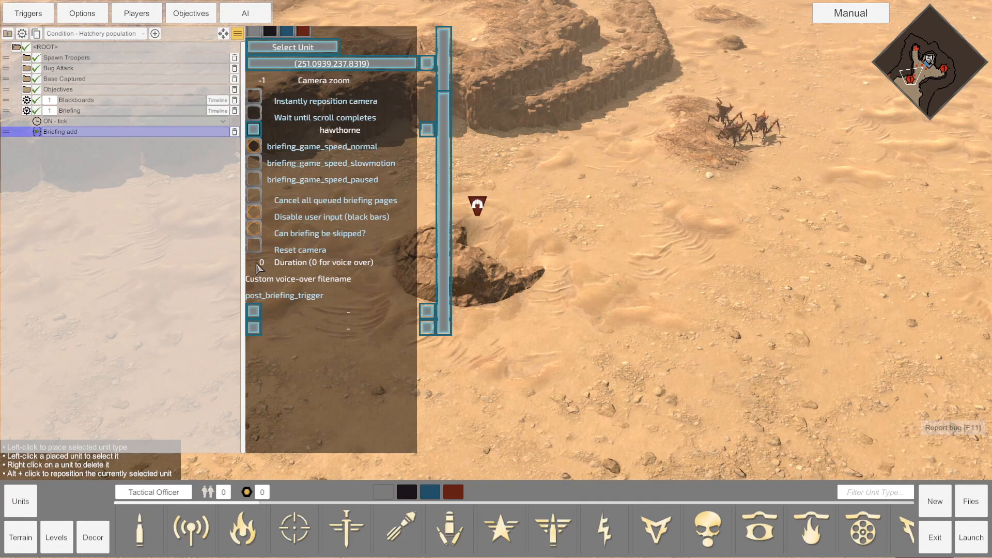
scroll(262, 267, "up", 2)
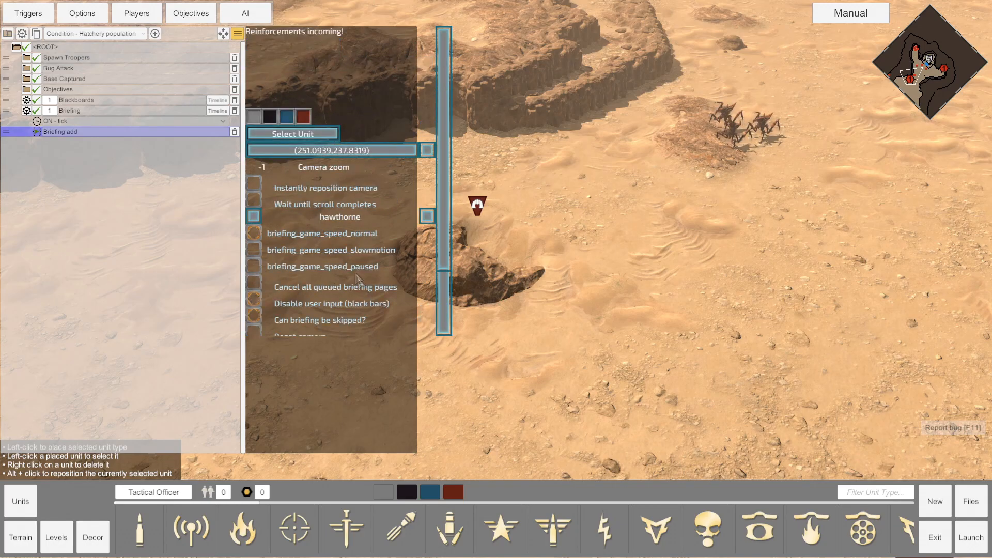
scroll(356, 276, "down", 2)
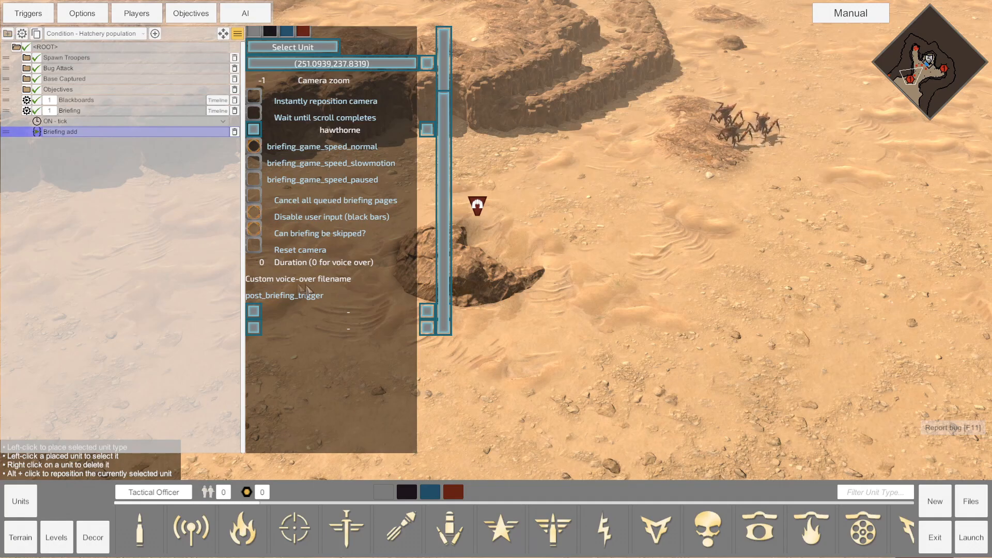
scroll(261, 268, "up", 3)
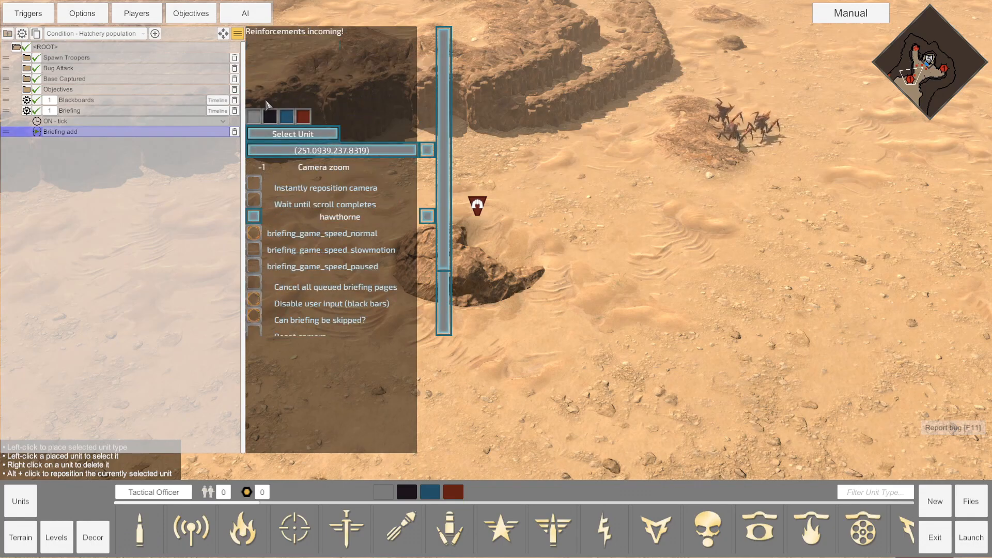
scroll(269, 107, "down", 3)
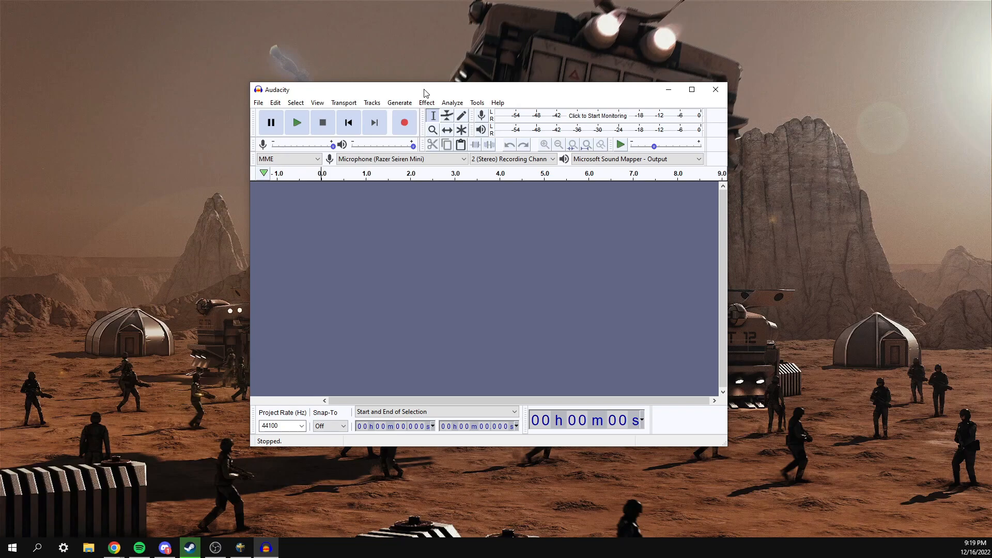
In Audacity, record a voice-over line of about 4 seconds and play it back
left_click(407, 125)
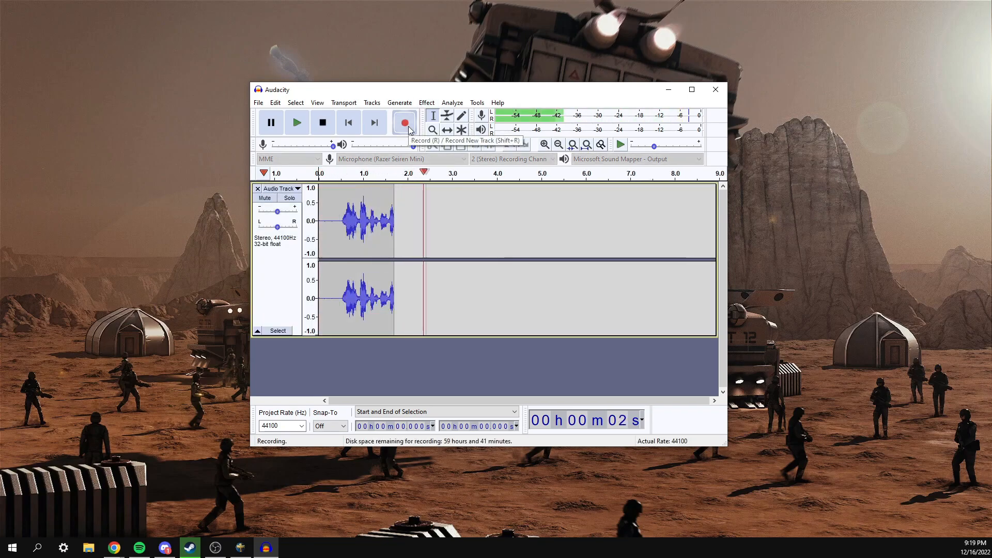
key("space")
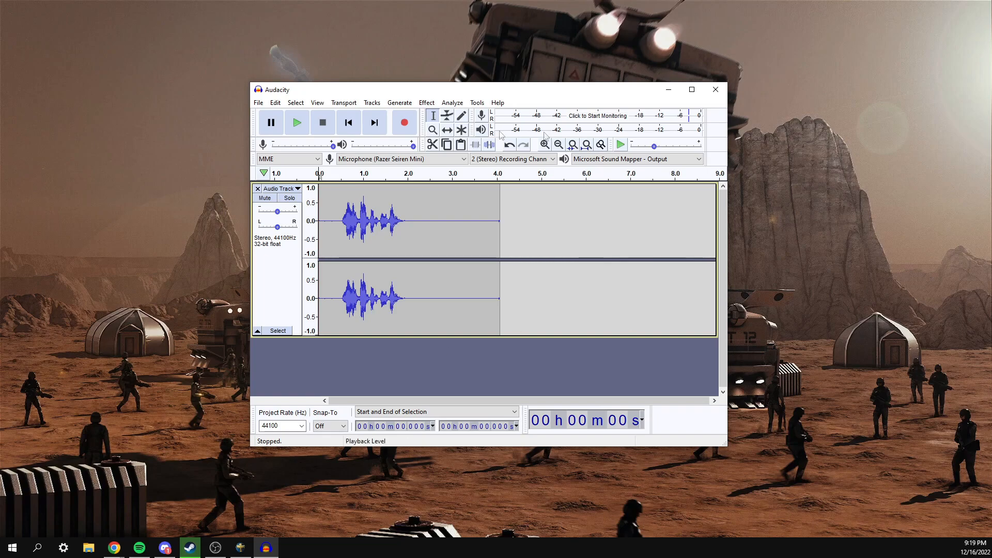
left_click(300, 125)
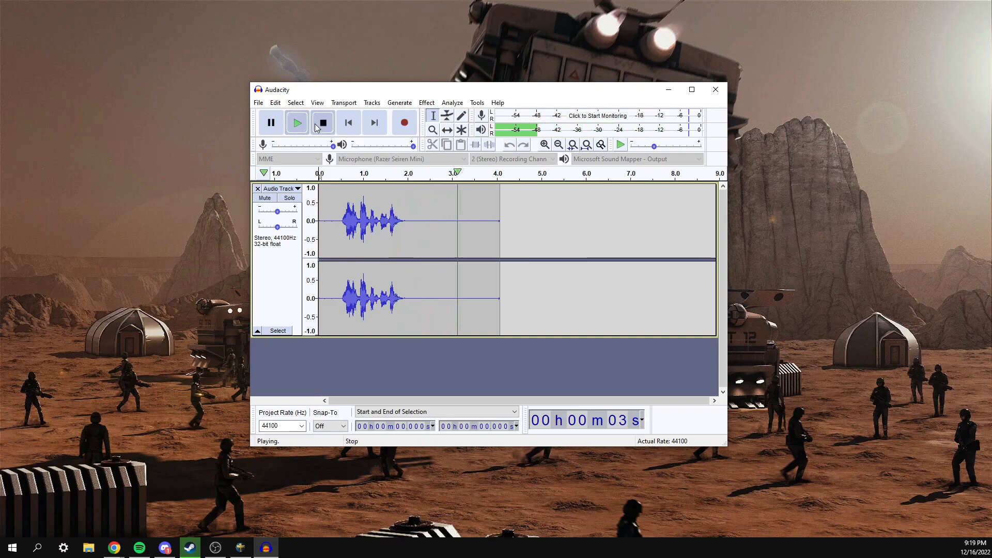
left_click(320, 124)
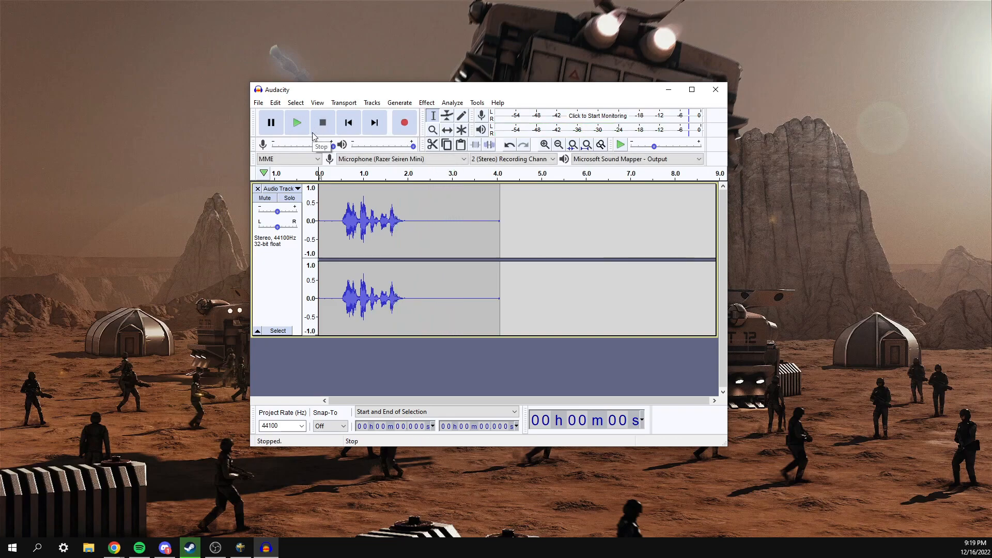
Capture a Noise Reduction profile from the silent stretch between about 2.1 and 3.9 seconds
left_click(411, 219)
left_click_drag(411, 219, 491, 220)
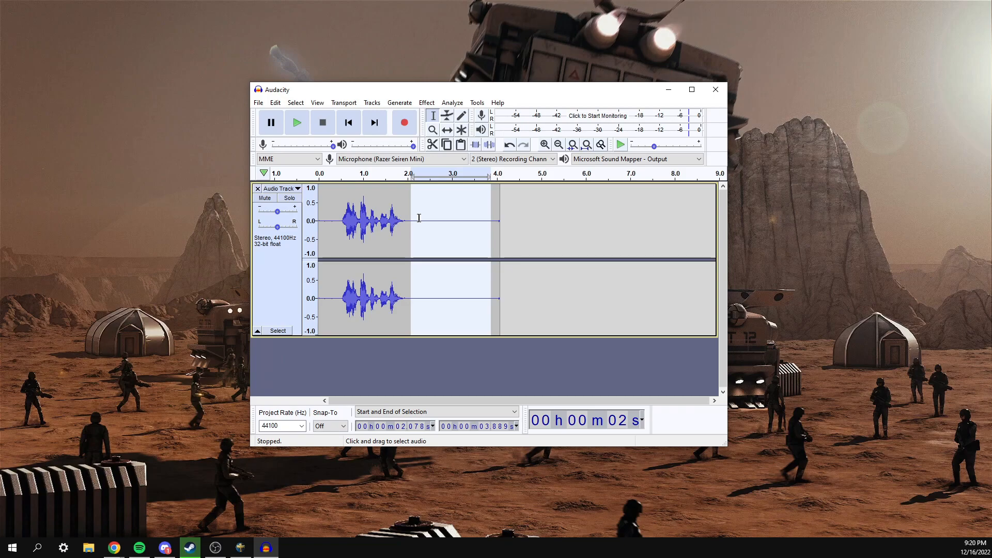
left_click(422, 104)
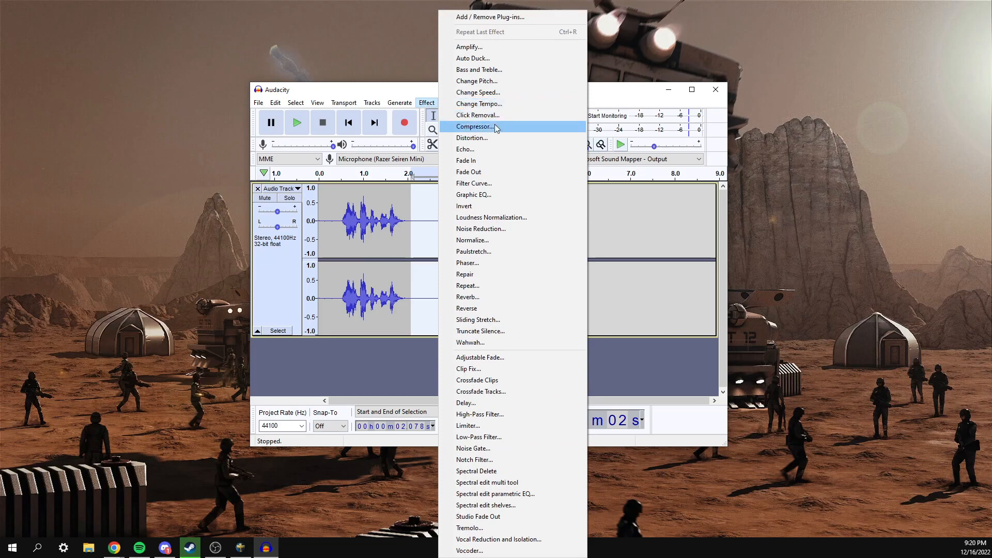
left_click(507, 231)
mouse_move(442, 174)
left_mouse_down()
mouse_move(443, 269)
mouse_move(444, 174)
left_mouse_up()
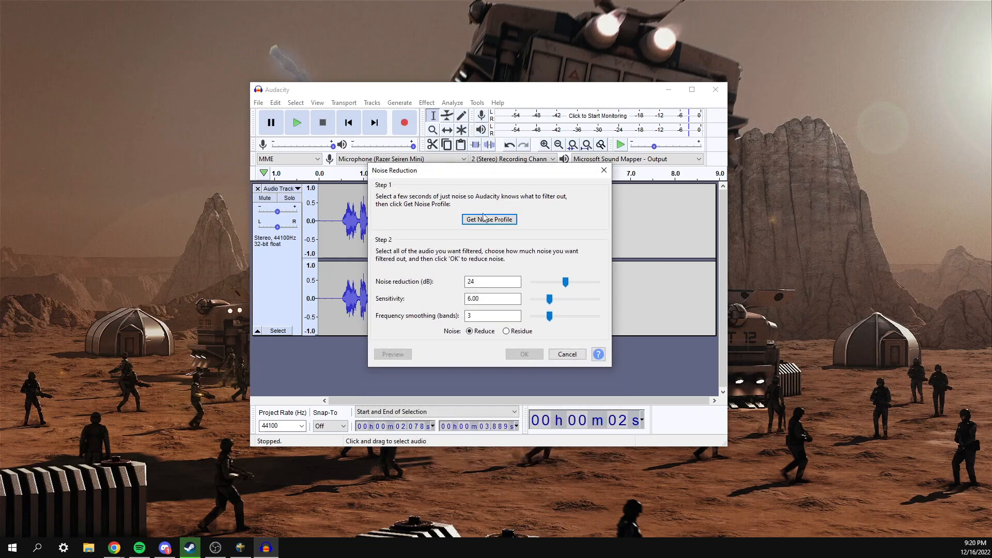
left_click(485, 221)
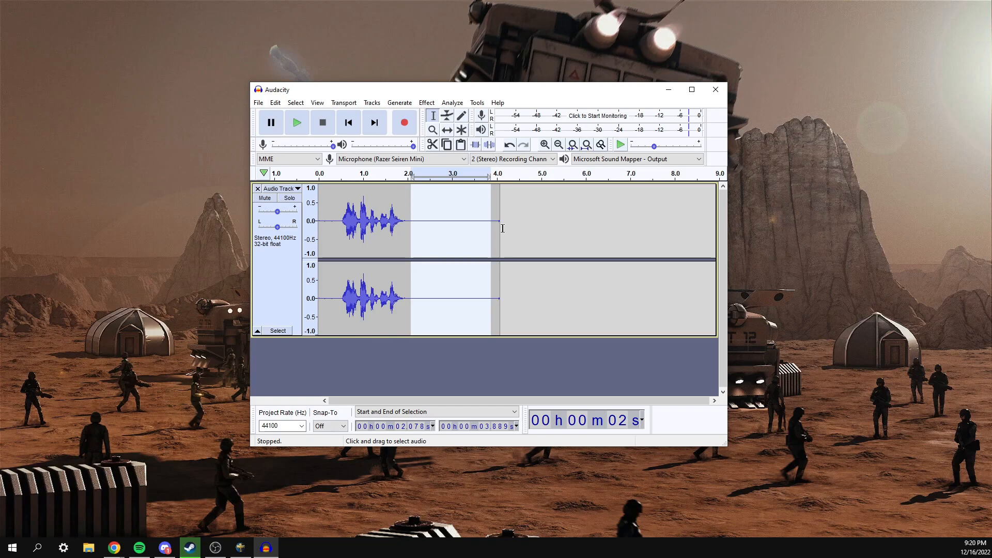
Apply Noise Reduction at 24 dB to the whole recording and play it back
left_click_drag(500, 225, 316, 223)
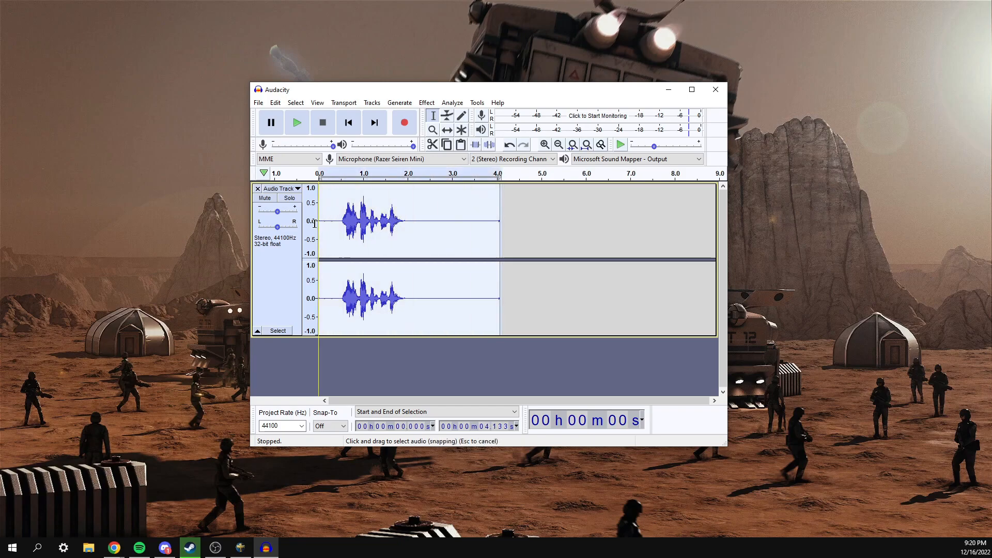
left_click(433, 102)
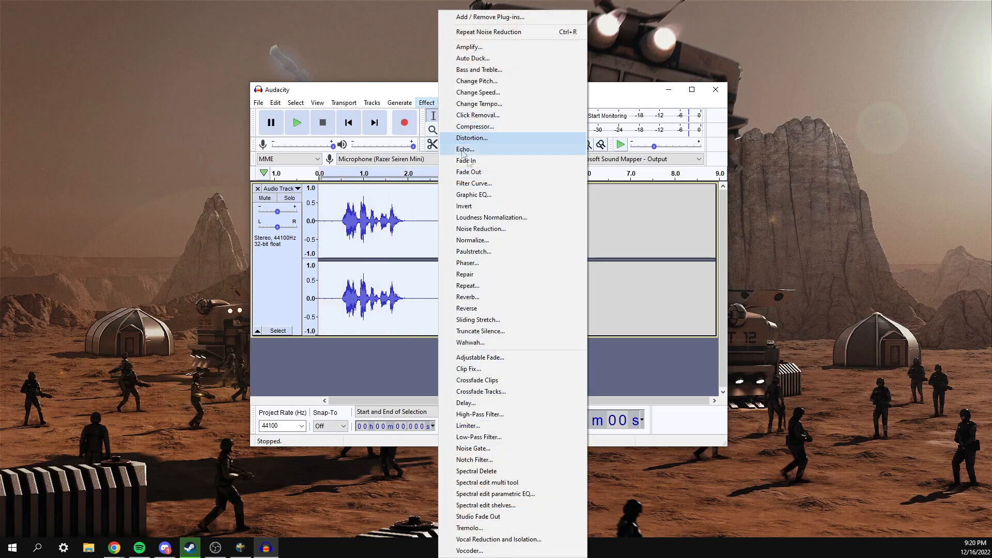
left_click(499, 230)
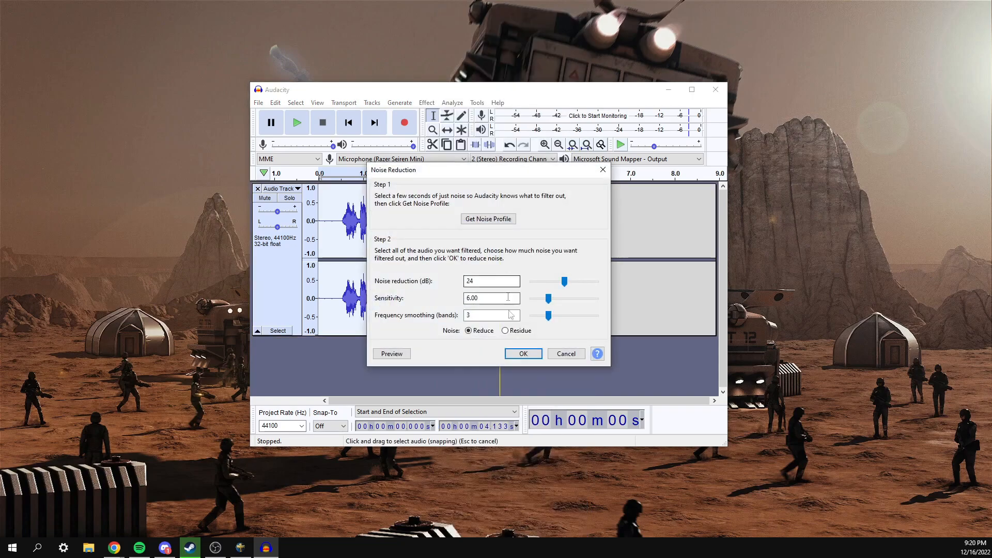
left_click(523, 354)
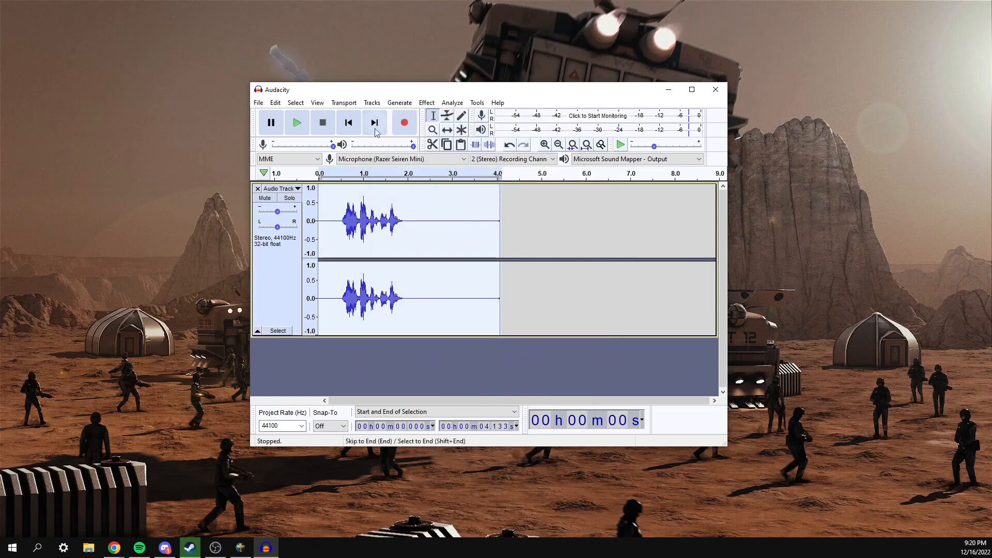
left_click(298, 123)
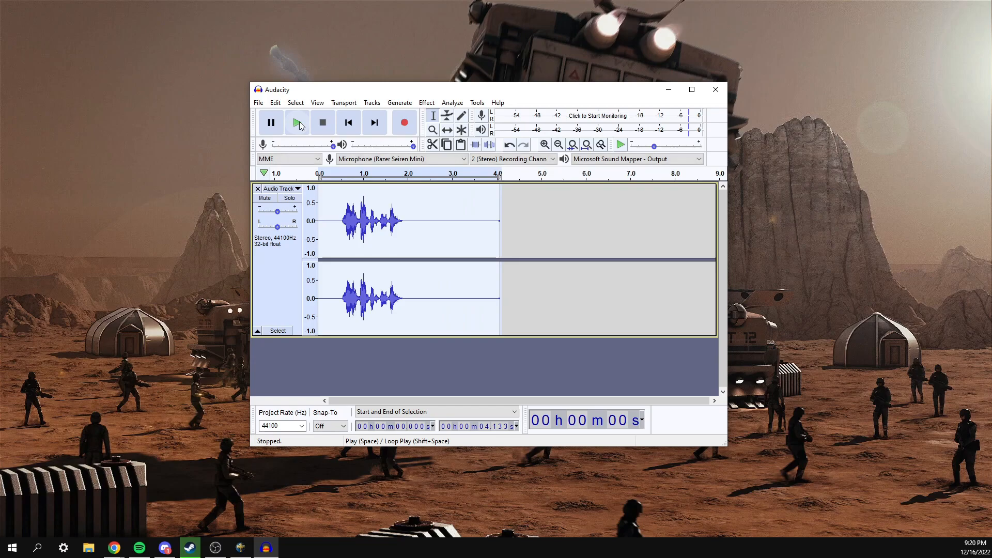
Capture a new noise profile from the silence starting at about 2.3 seconds in the filtered recording
left_click_drag(485, 214, 419, 205)
left_click(427, 103)
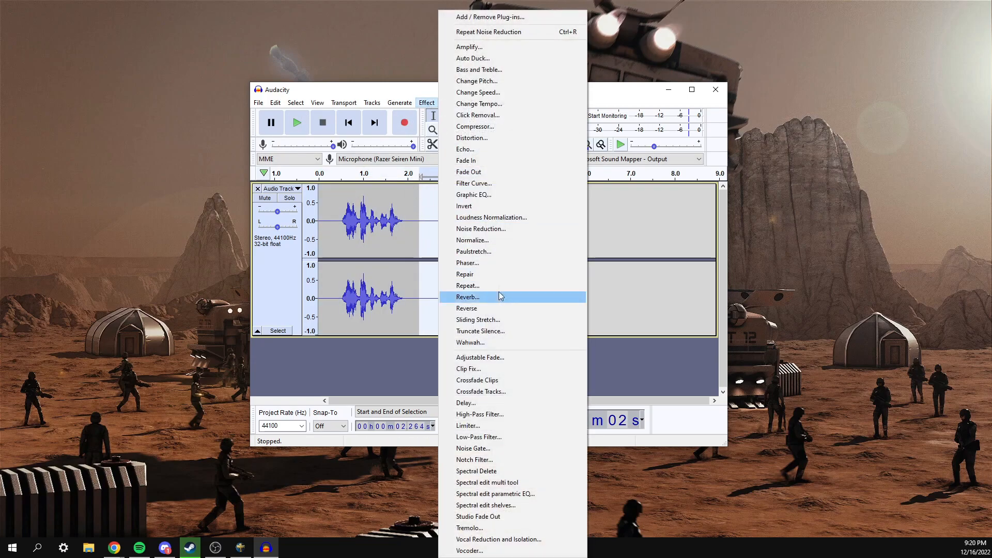
left_click(501, 228)
left_click(489, 219)
Run Noise Reduction a second time on the entire recording and listen to the result
key("ctrl+a")
left_click(427, 103)
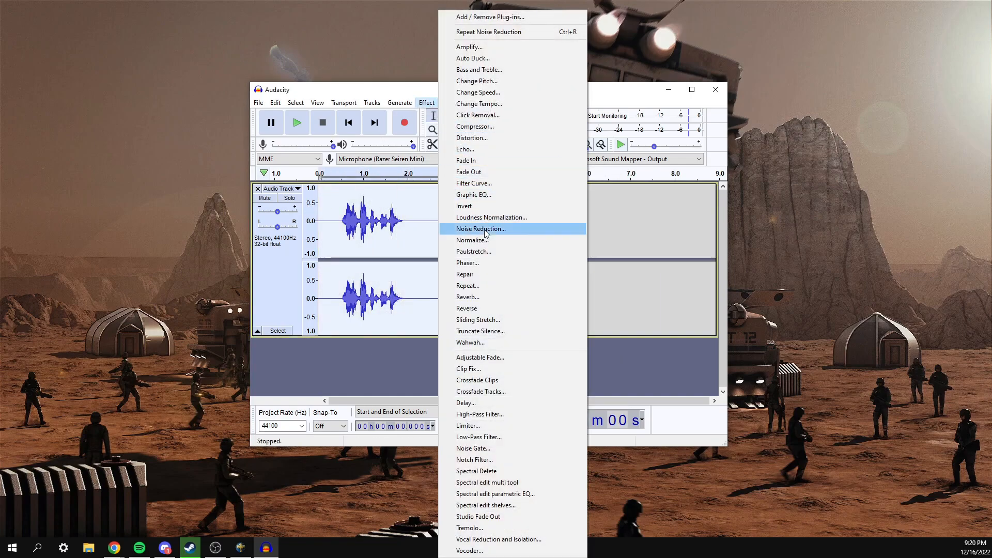
left_click(504, 226)
left_click(531, 352)
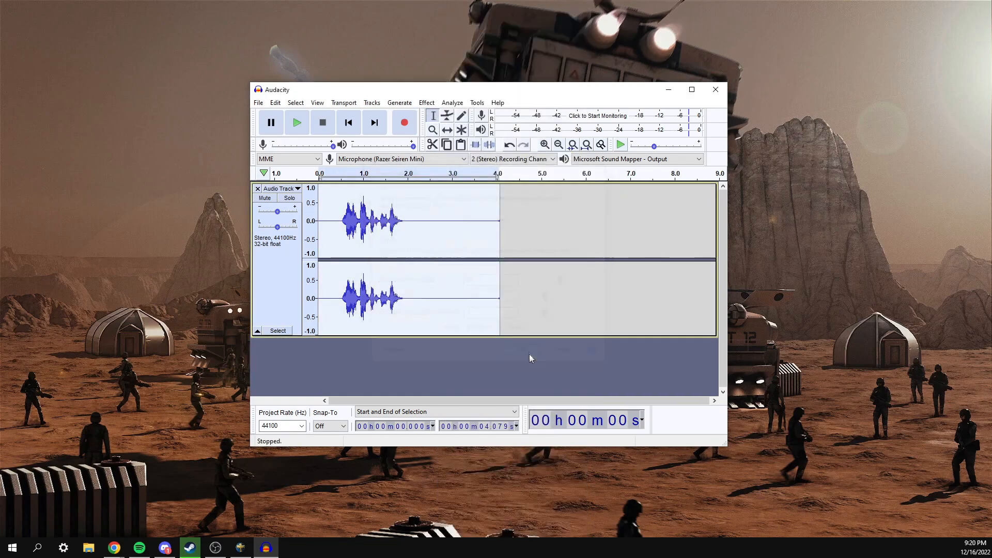
left_click(297, 123)
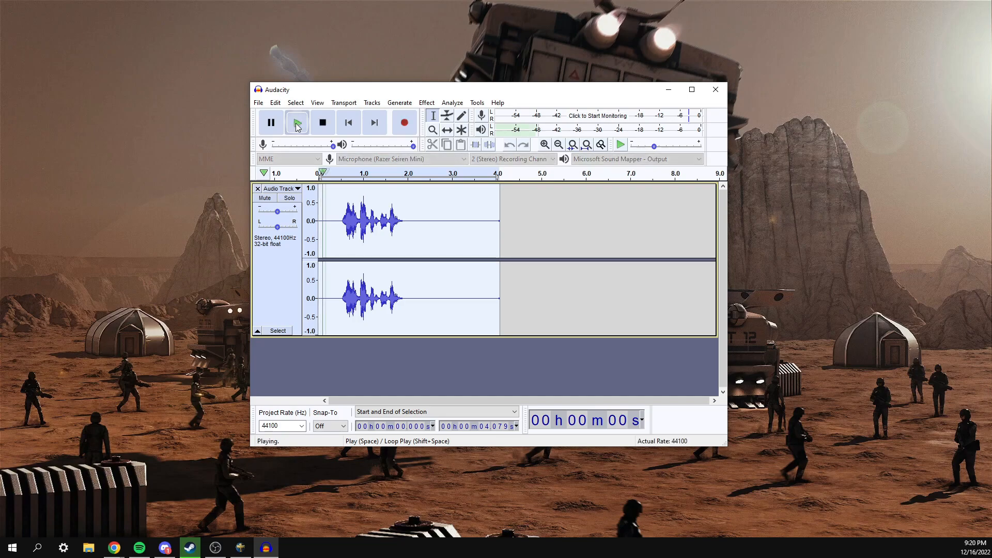
left_click(327, 128)
Delete the silence after about 2.03 seconds and the first 0.48 seconds before the speech
left_click_drag(510, 221, 408, 221)
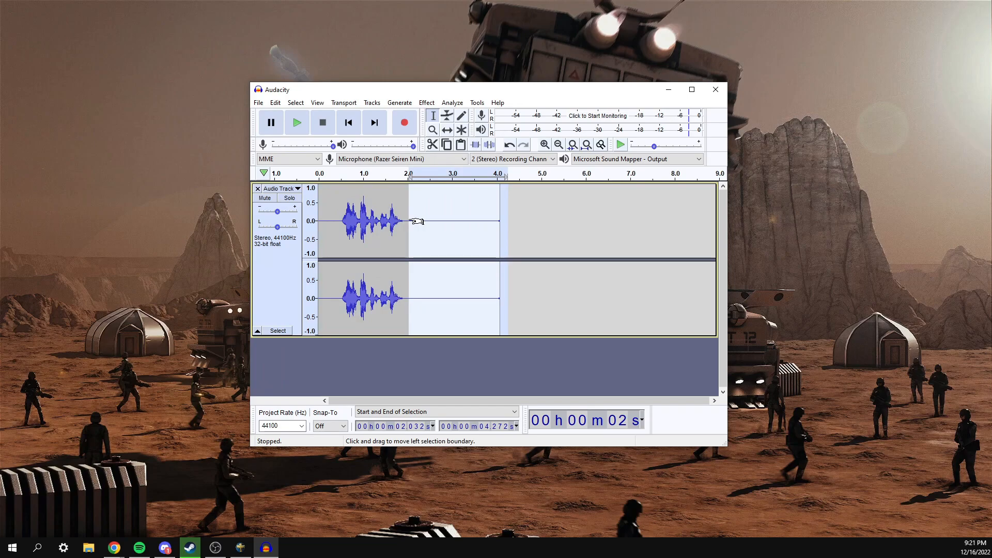
key("Delete")
left_click_drag(341, 221, 320, 221)
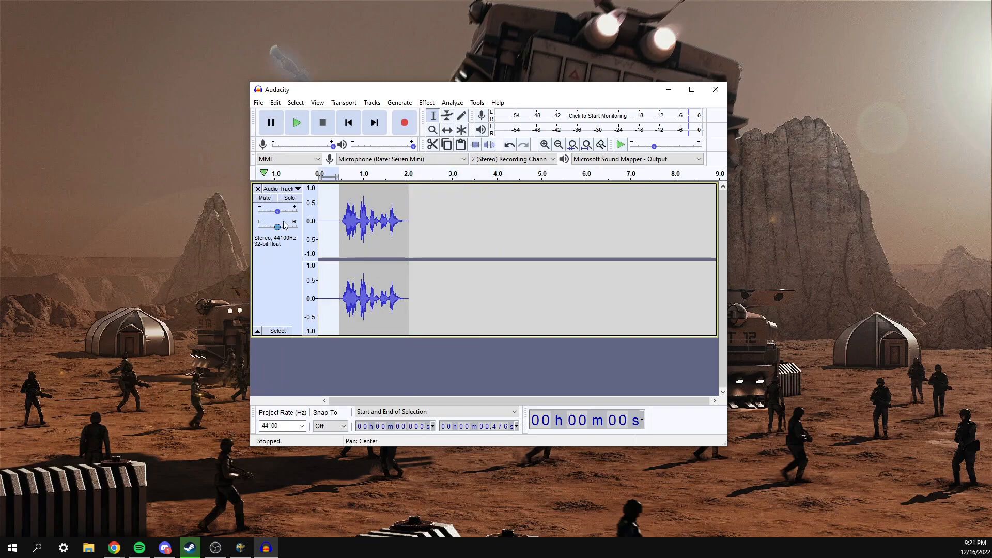
key("Delete")
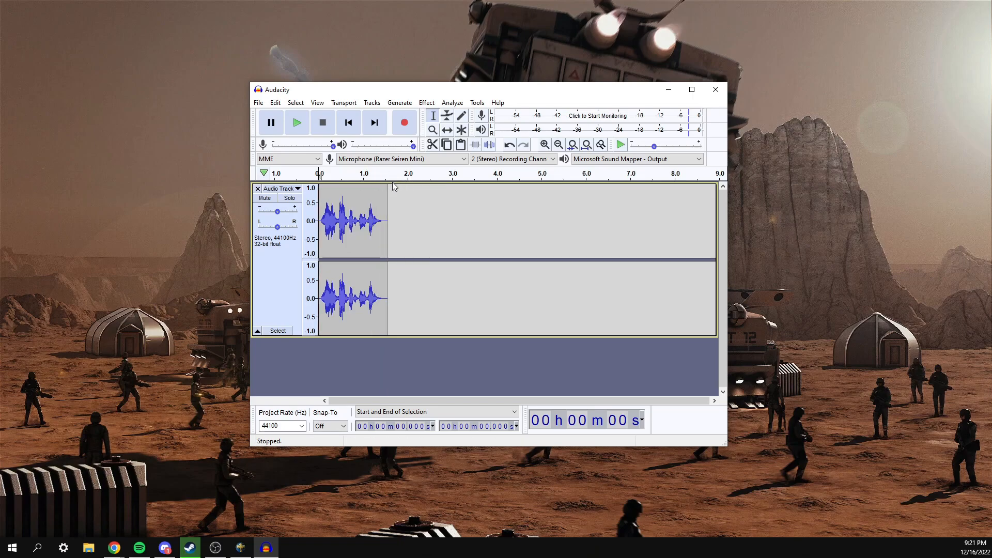
Shift the trimmed clip in time so it starts about 0.3 seconds into the track
left_click(446, 130)
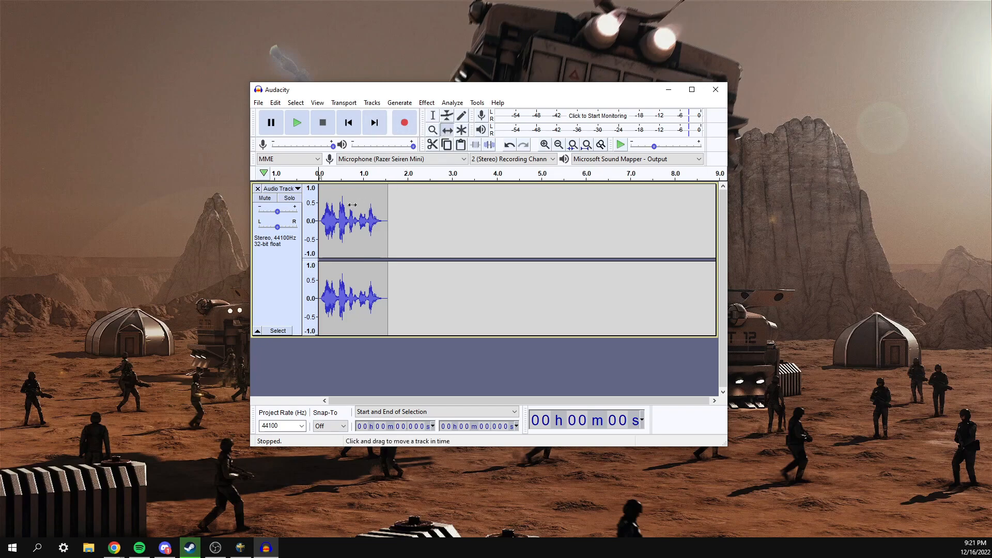
left_click_drag(353, 202, 365, 204)
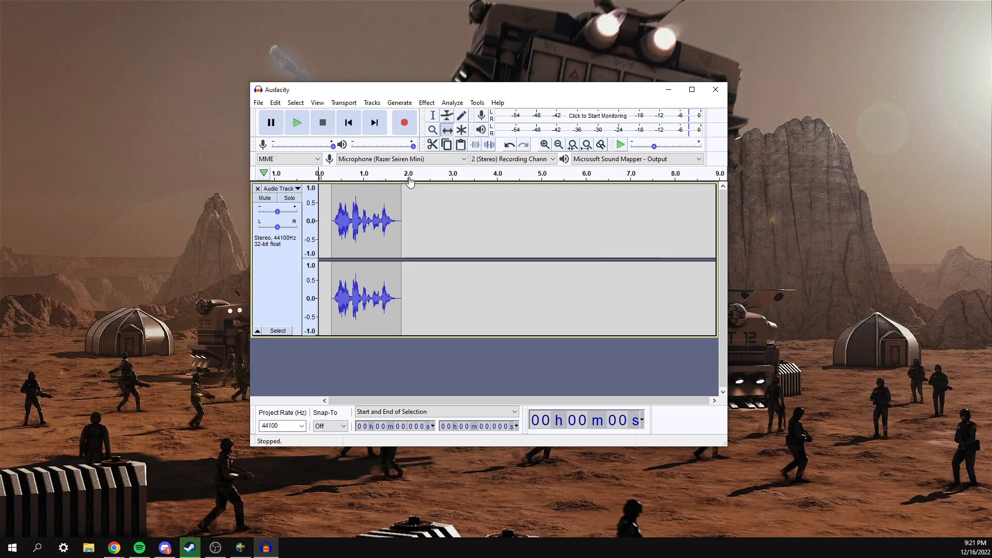
Start a WAV export of the recording and browse to Documents > My Games > Starship Troopers > Scenarios > Attack Waves Tutorial
left_click(258, 103)
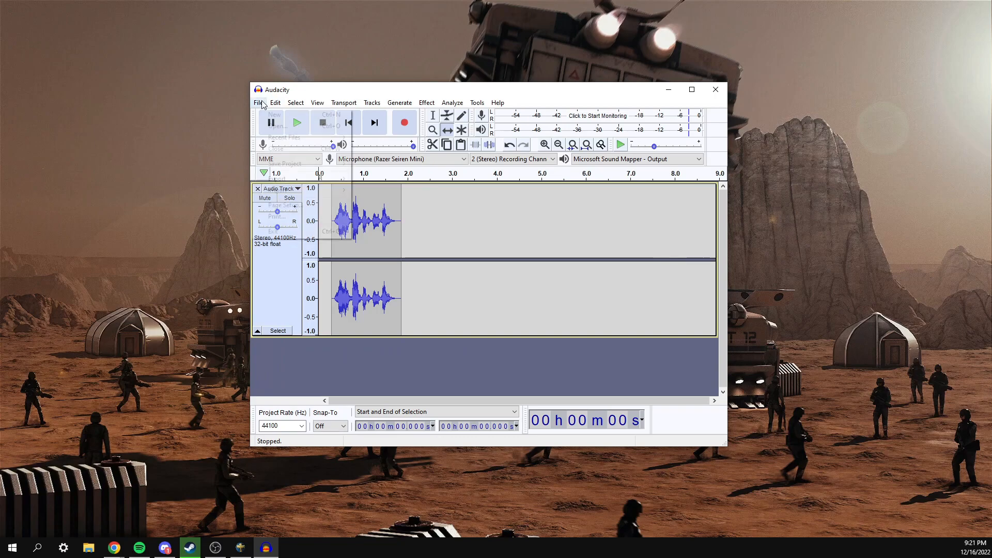
mouse_move(294, 178)
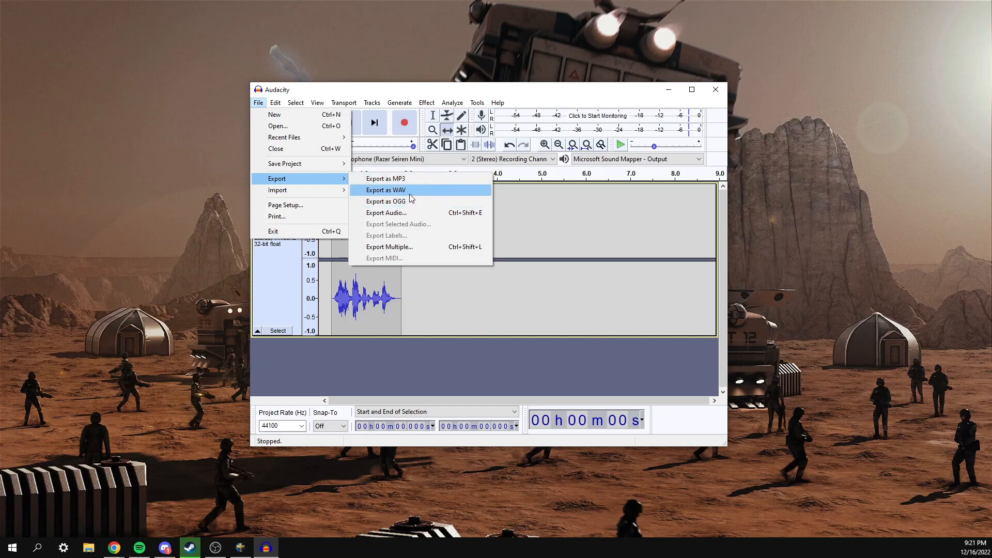
left_click(410, 192)
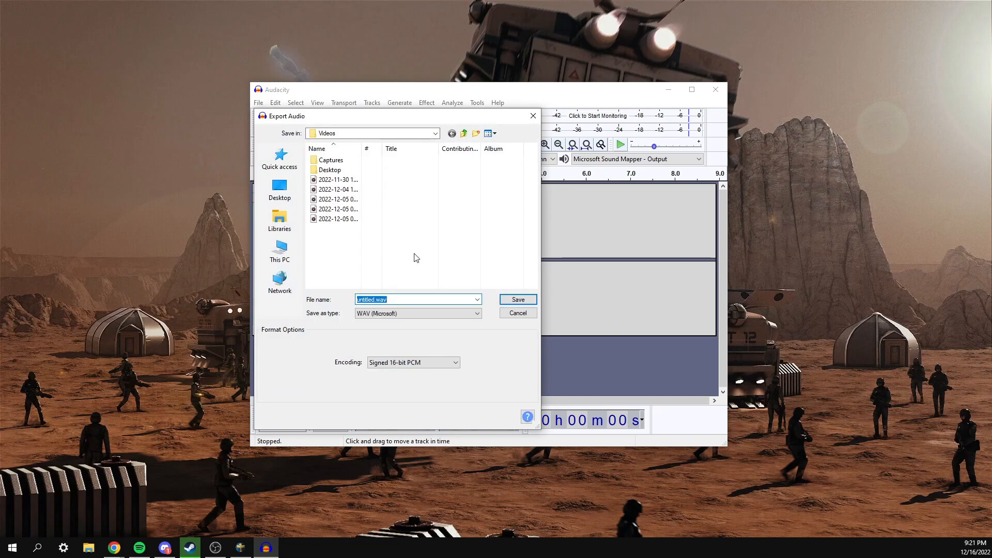
left_click(280, 220)
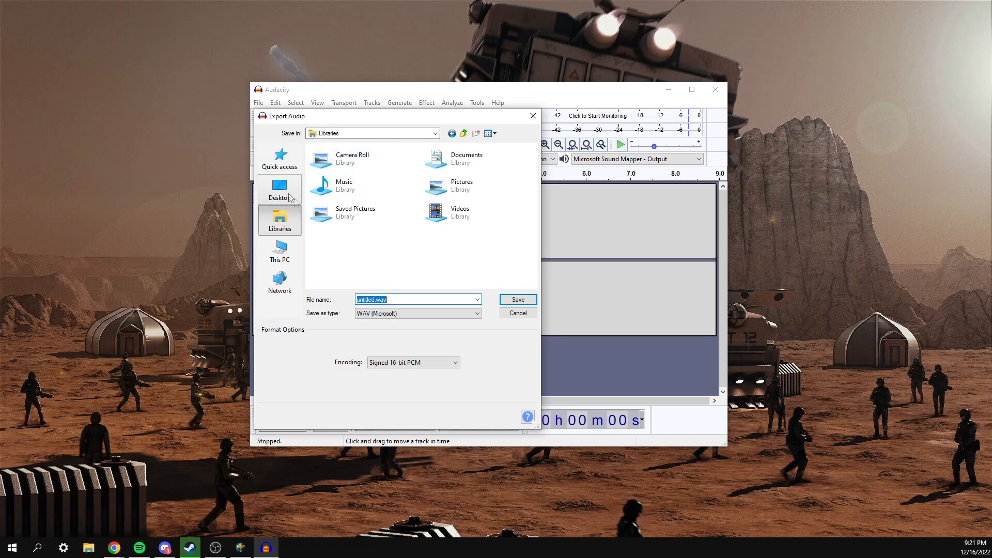
double_click(440, 159)
scroll(362, 196, "down", 4)
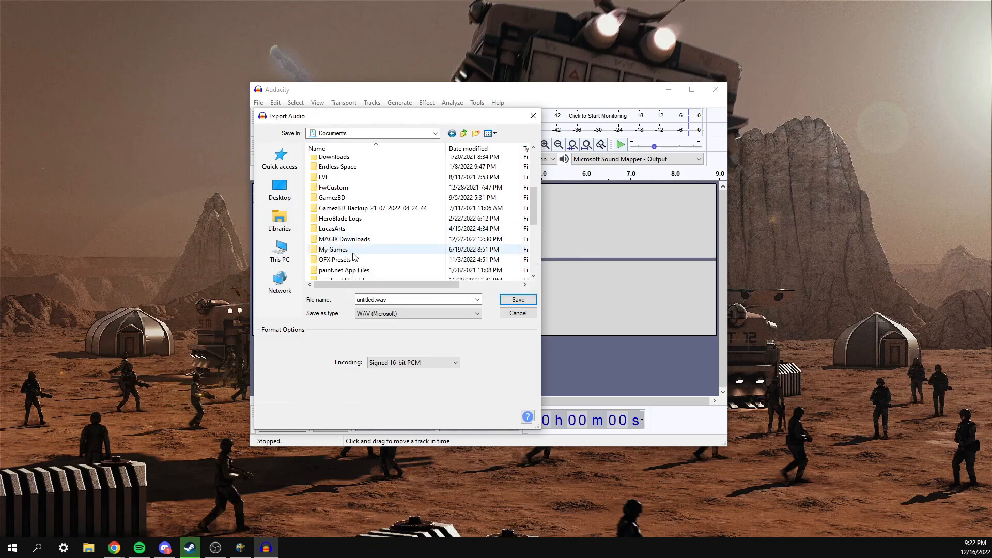
double_click(340, 250)
double_click(360, 201)
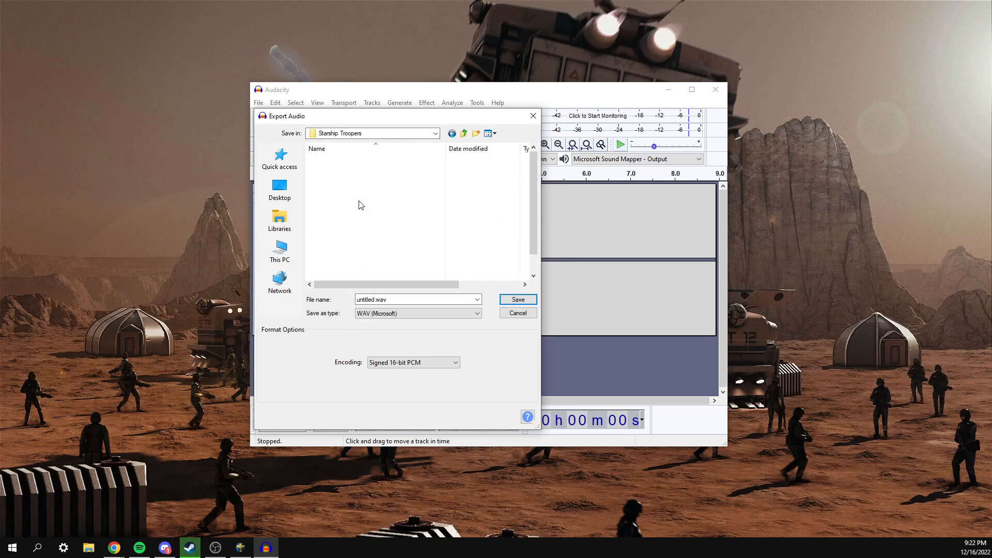
double_click(358, 239)
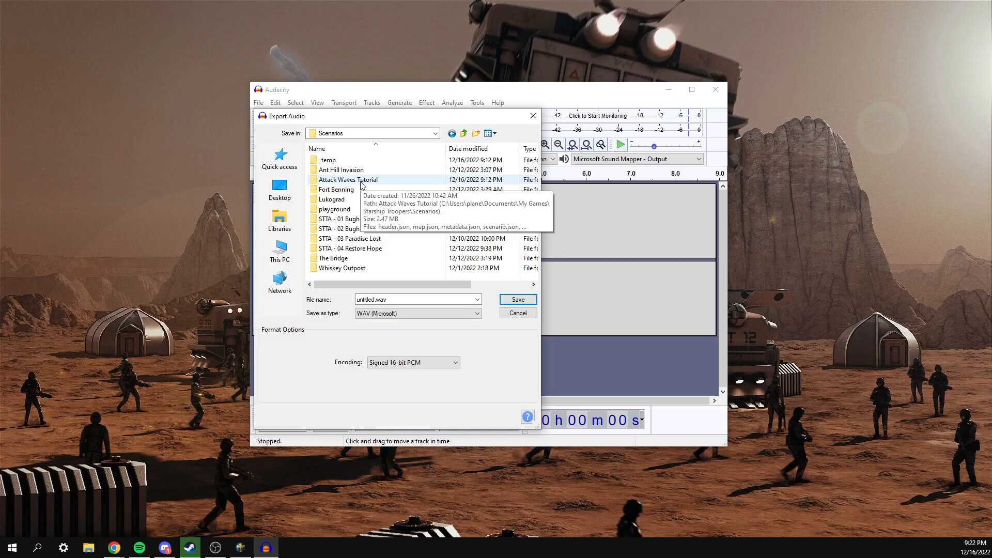
double_click(361, 182)
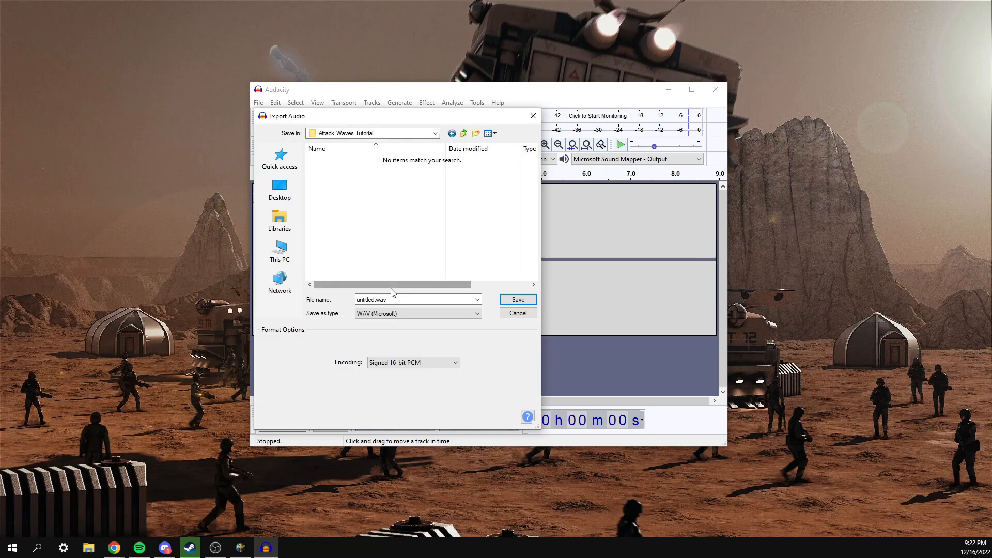
Name the export file reinforcement.wav and save it in the Attack Waves Tutorial folder
left_click(376, 300)
left_click_drag(376, 299, 351, 300)
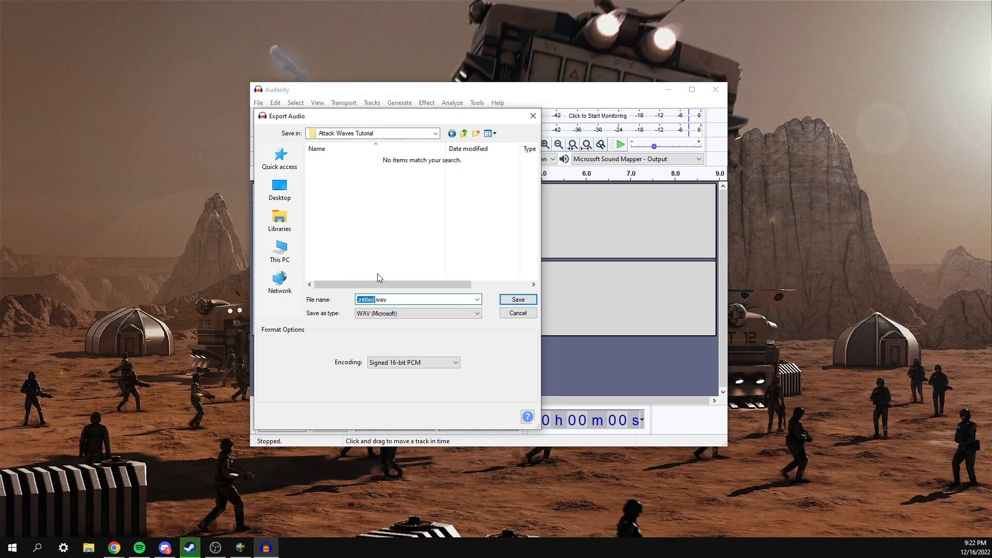
type("reinforcement")
left_click(516, 300)
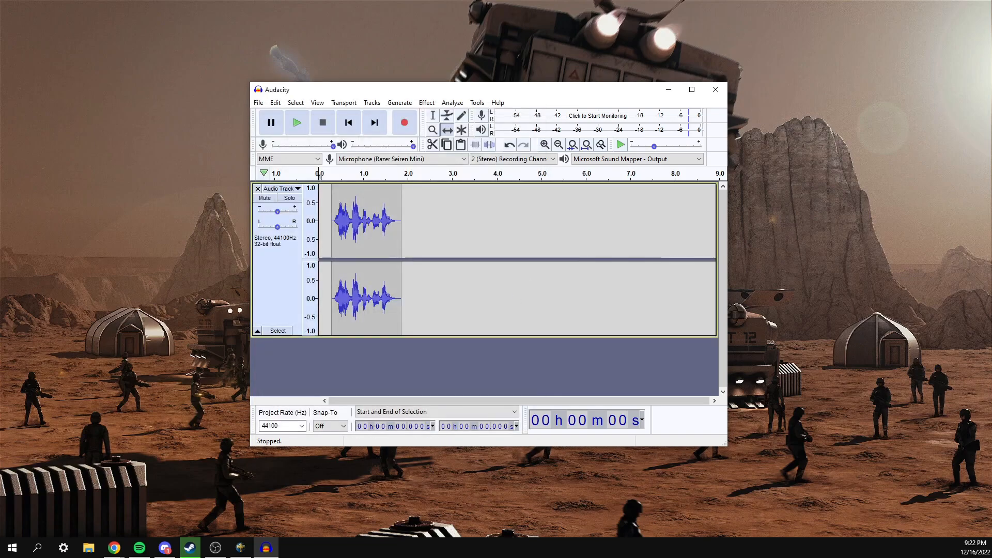
Switch to File Explorer and check for reinforcement.wav in the Attack Waves Tutorial scenario folder
left_click(84, 546)
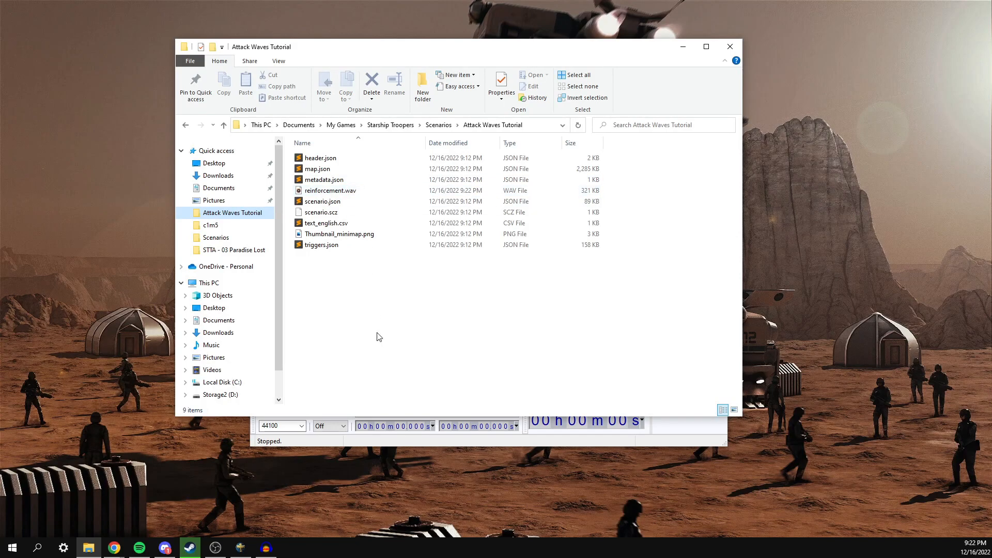
left_click(341, 190)
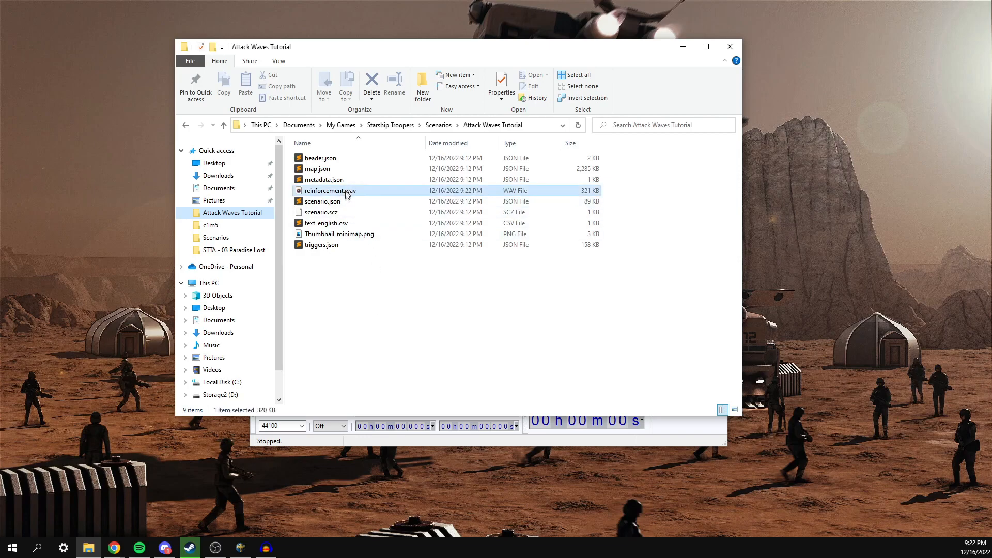
left_click(350, 357)
Switch back to the scenario editor, set the Briefing add duration to 3 and turn off "Disable user input (black bars)"
left_click(241, 548)
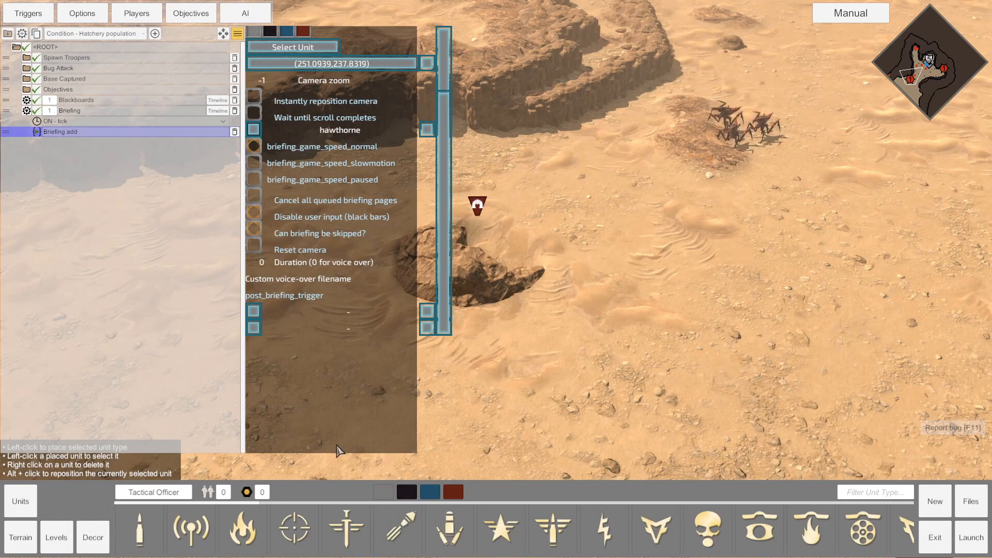
left_click(262, 263)
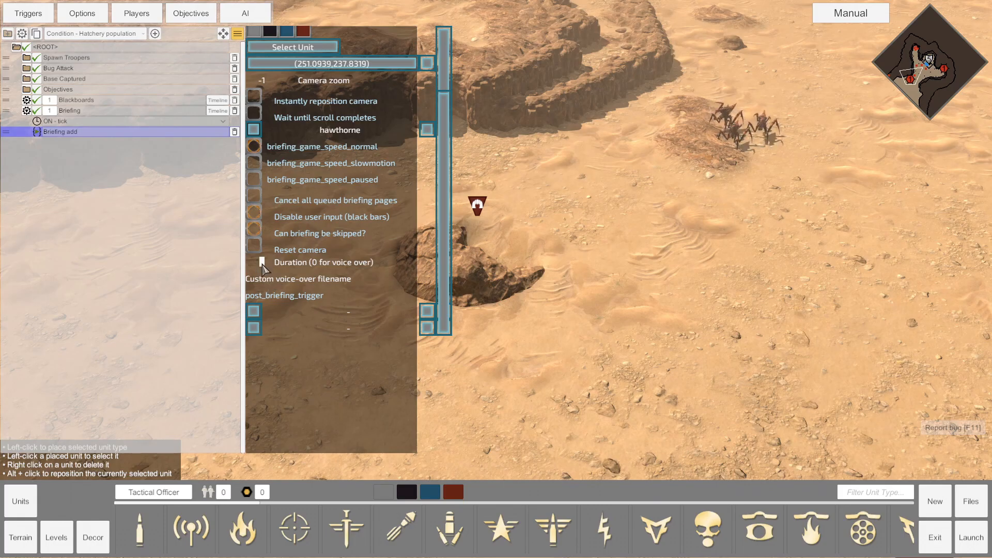
type("3")
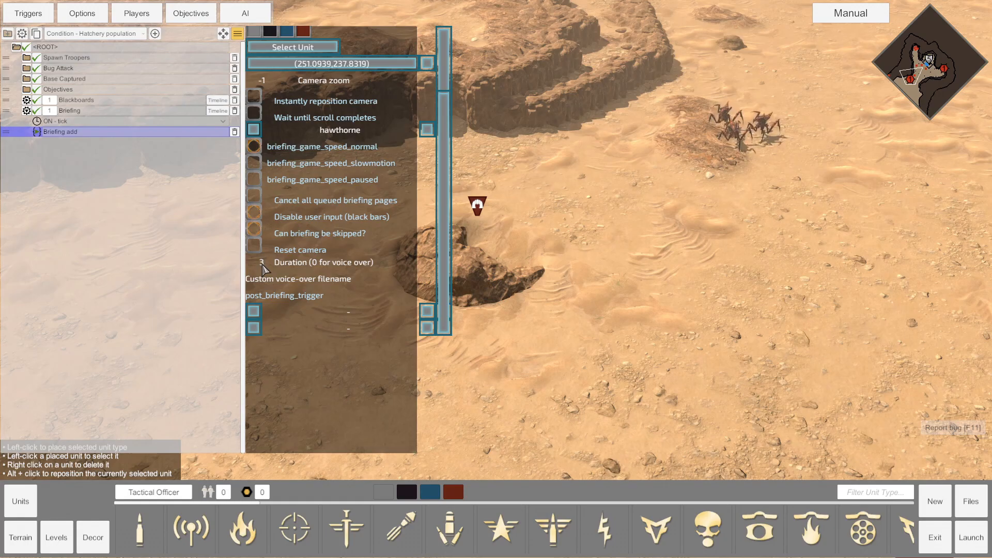
left_click(254, 214)
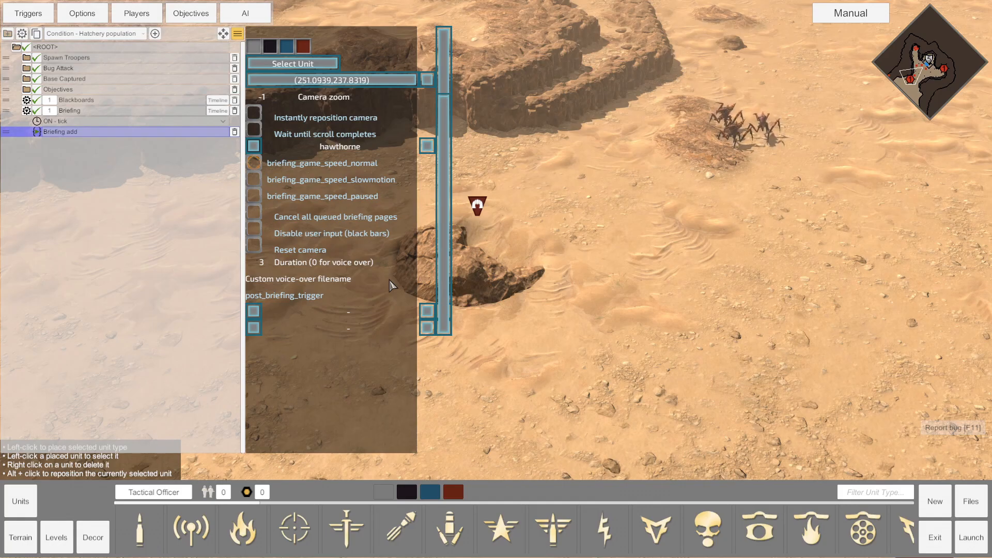
Enter "reinforcement" as the custom voice-over filename, without the .wav extension
type("ent")
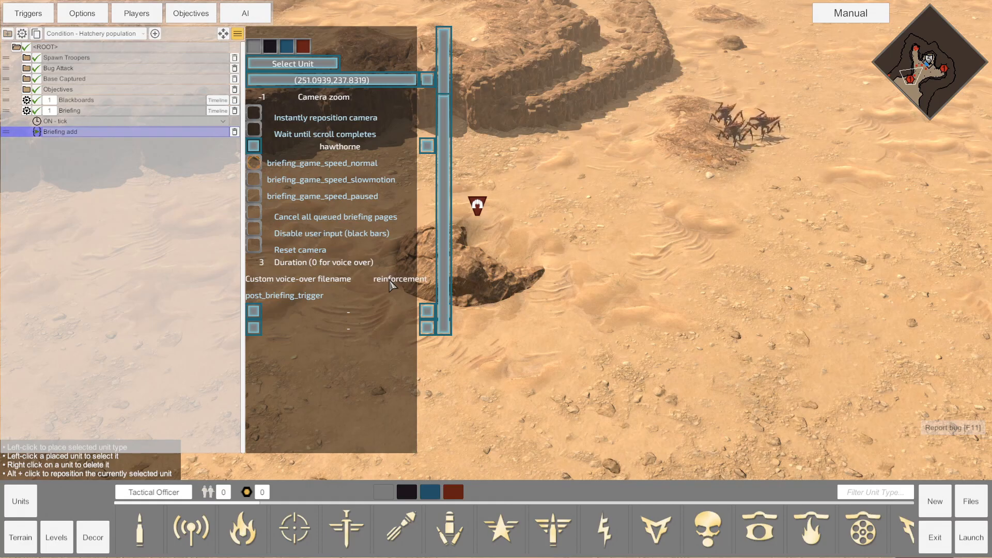
type(".wav")
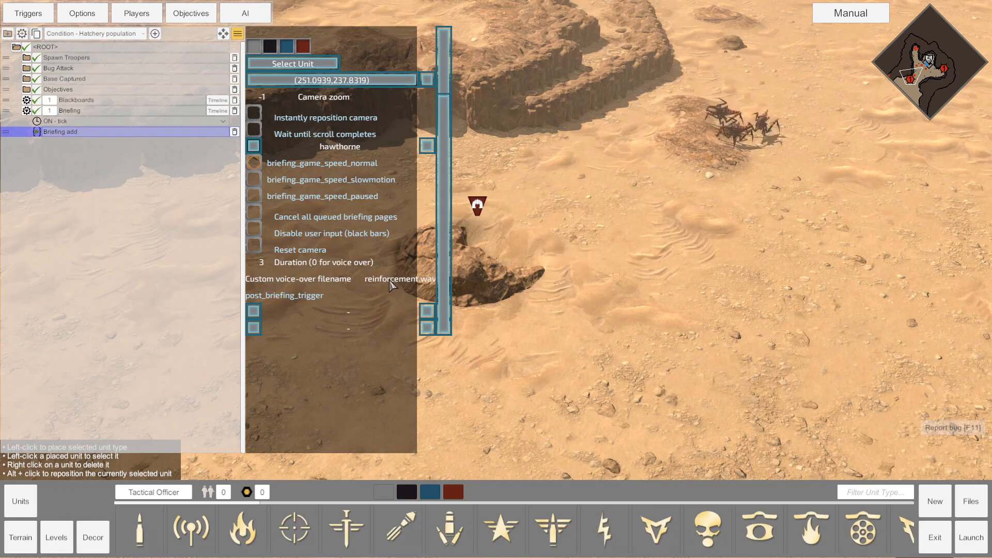
key("BackSpace")
key("BackSpace")
key("BackSpace")
key("BackSpace")
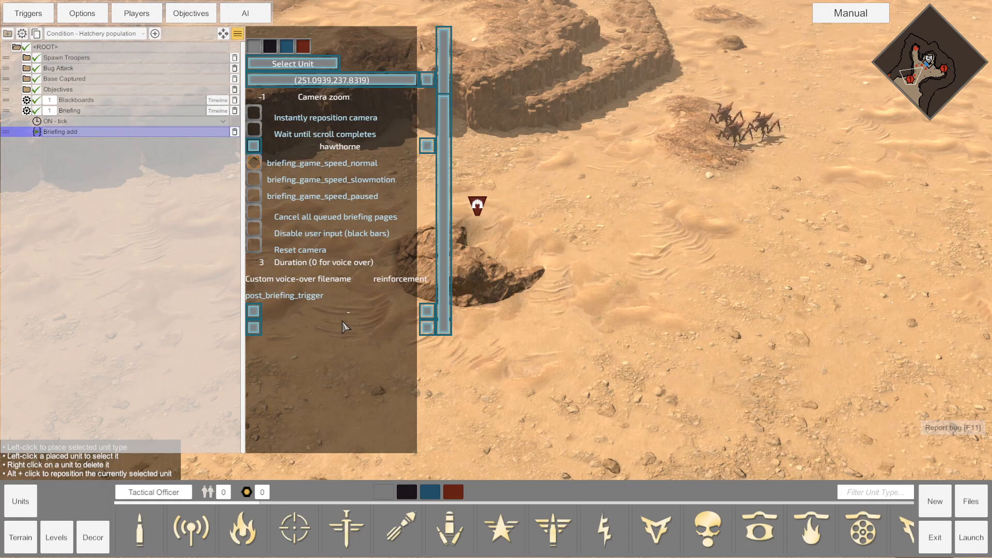
left_click(106, 34)
left_click_drag(147, 66, 152, 160)
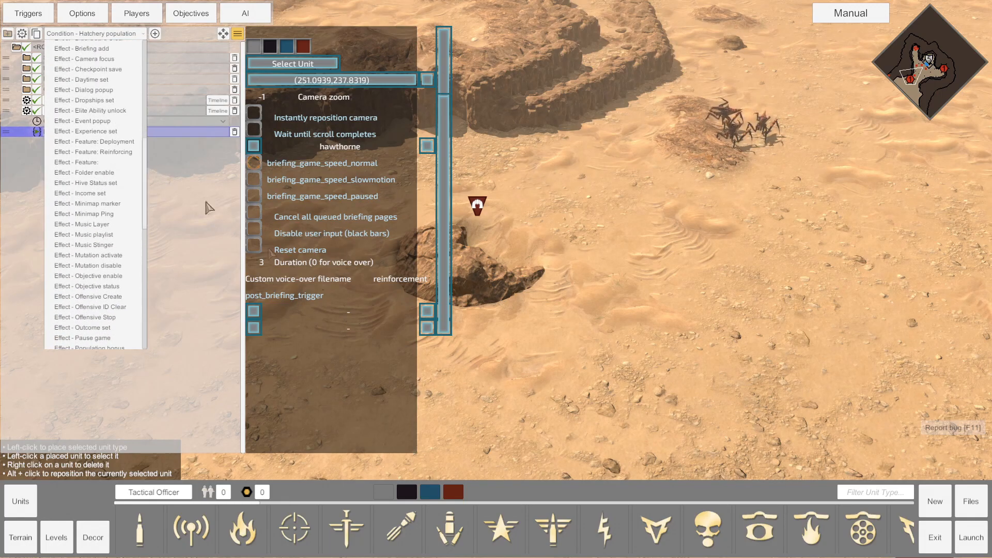
left_click(343, 304)
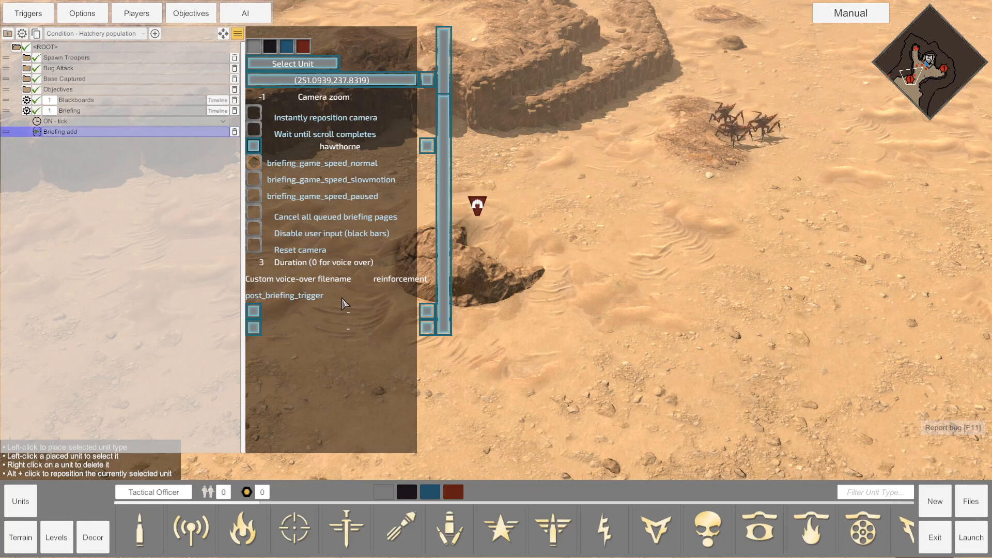
Assign Spawn Troopers/Extra Troopers Arrive and Spawn Troopers as post-briefing triggers, and enable the Briefing timeline with a wait of 1 for Briefing add
left_click(427, 312)
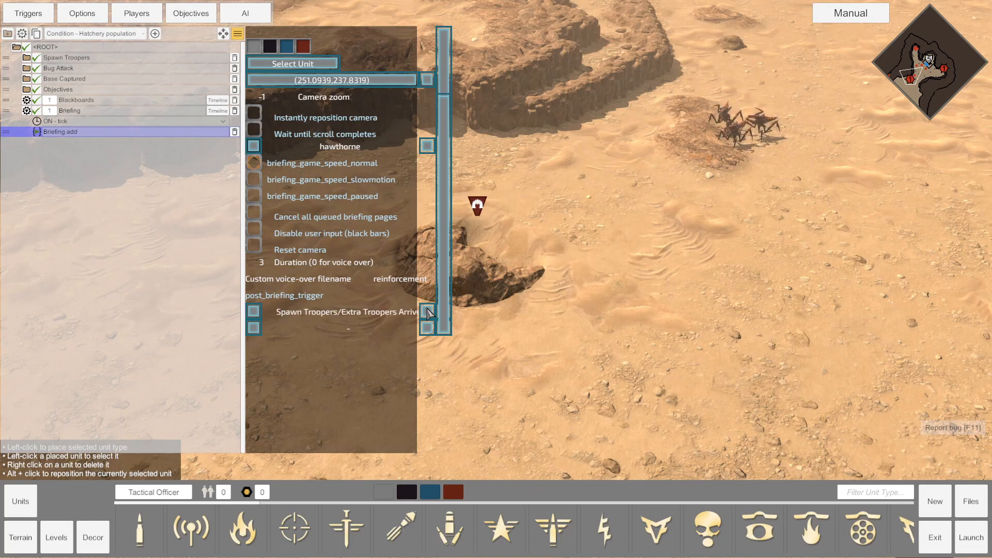
left_click(427, 328)
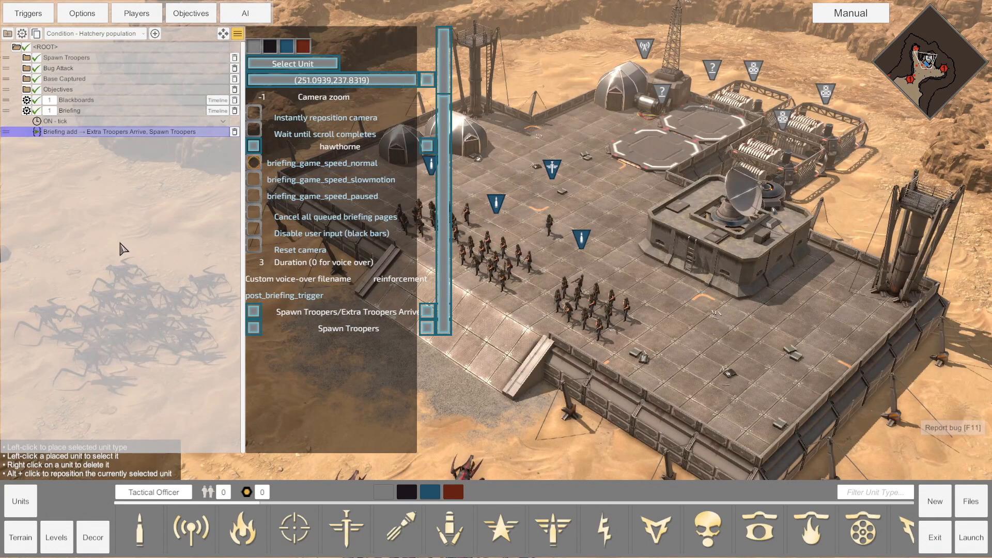
left_click(218, 111)
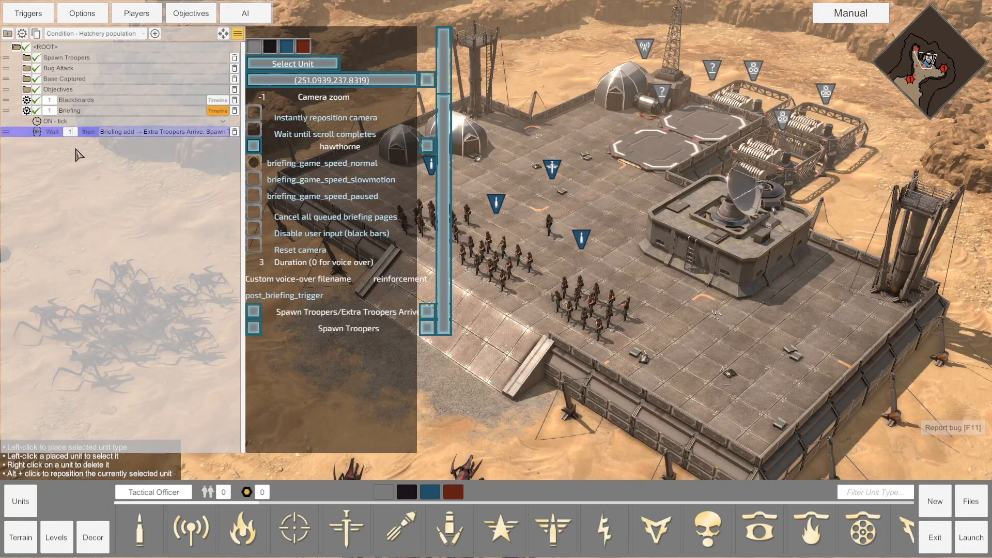
Add a Camera focus effect to the Briefing trigger
left_click(85, 110)
left_click(143, 33)
scroll(110, 122, "down", 10)
left_click(84, 110)
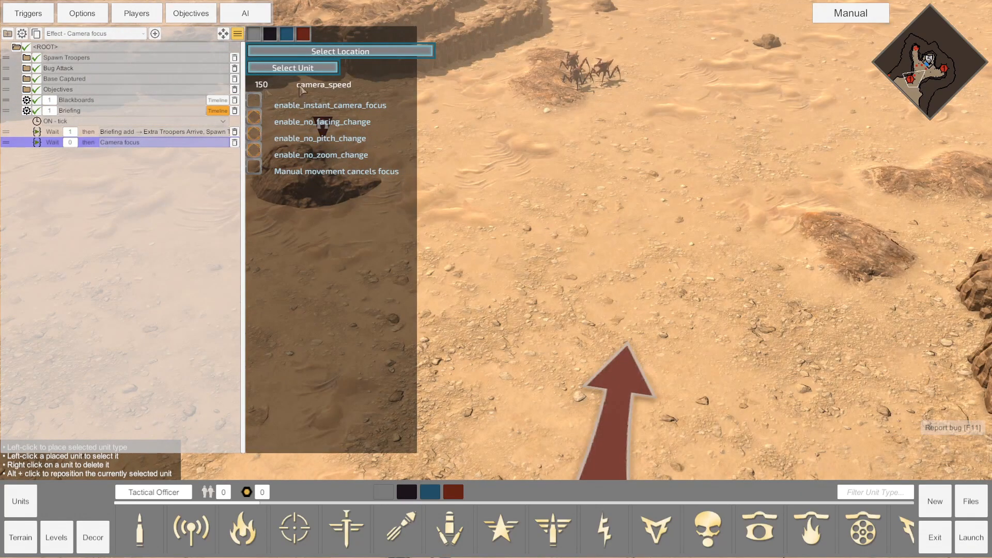
Set Camera focus to jump instantly to the open sand at (271.062,104.4417) and move the effect ahead of Briefing add
left_click(300, 54)
left_click(504, 287)
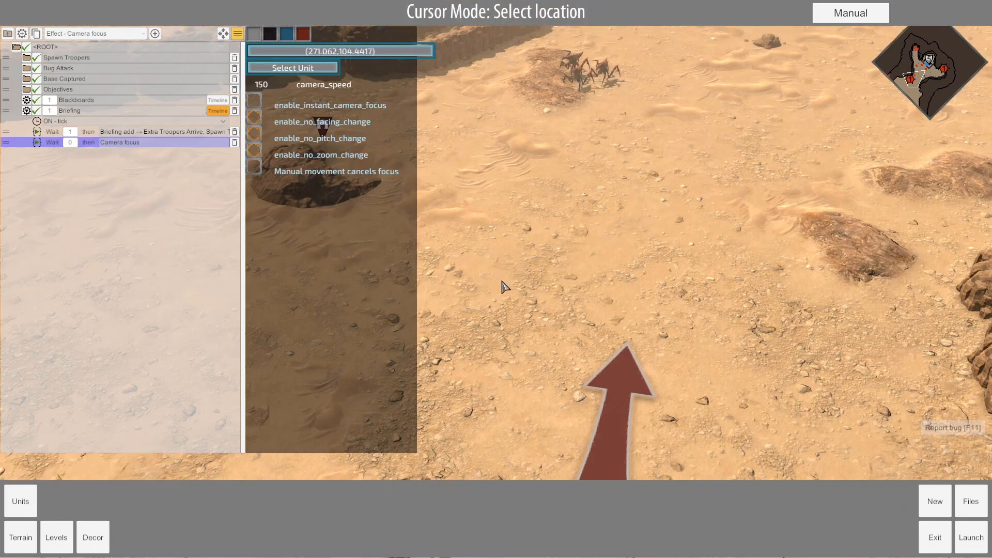
left_click(254, 105)
left_click_drag(6, 144, 10, 131)
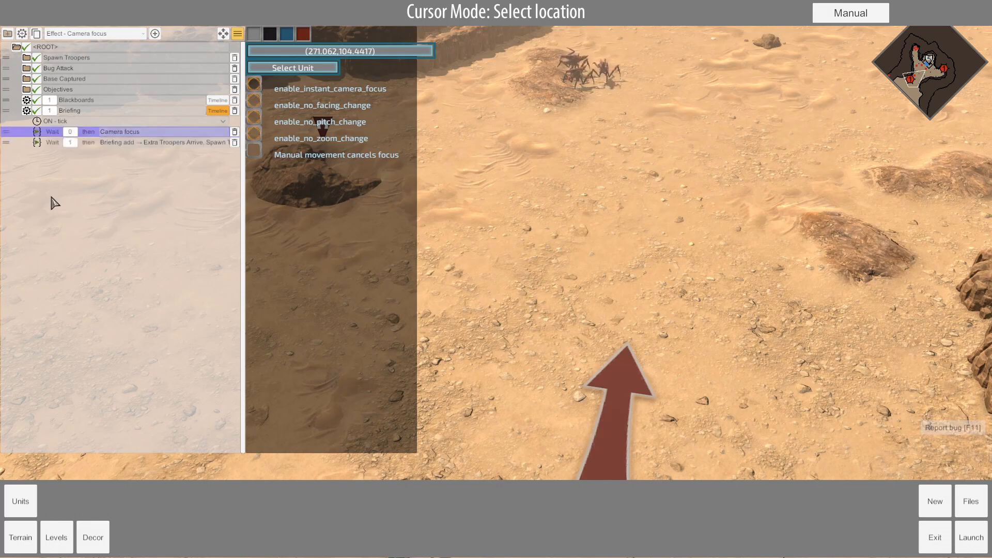
left_click(22, 503)
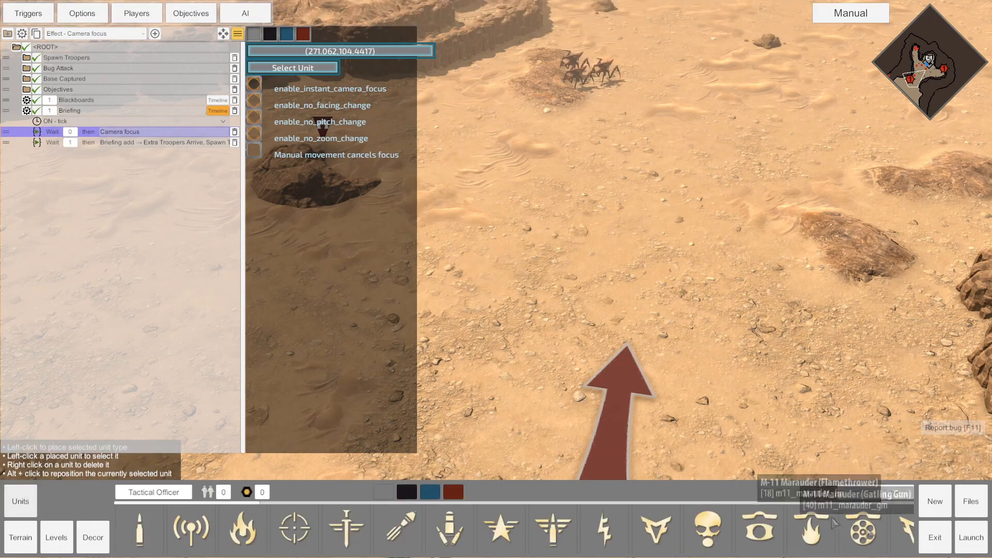
Launch the scenario to test the reinforcement briefing, and return to the editor
left_click(971, 538)
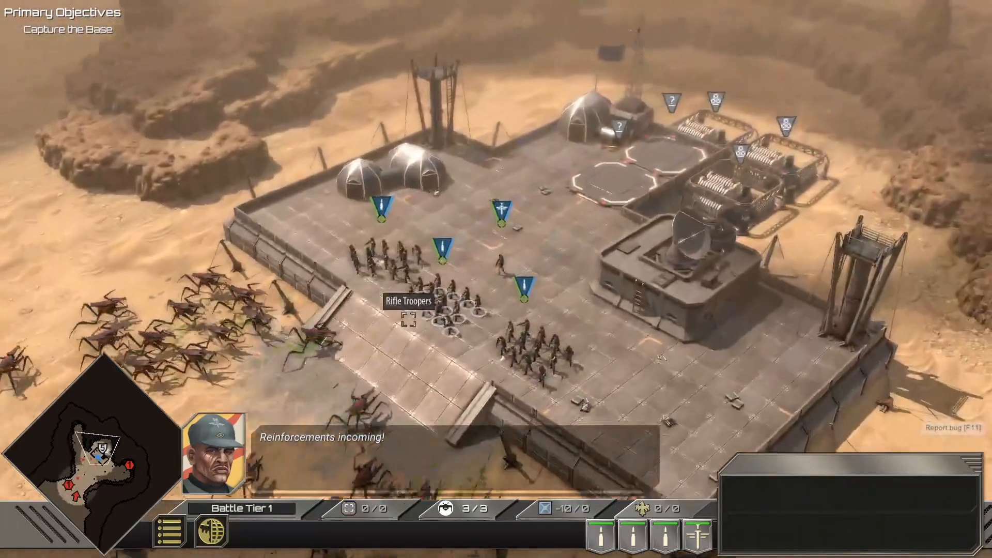
key("Escape")
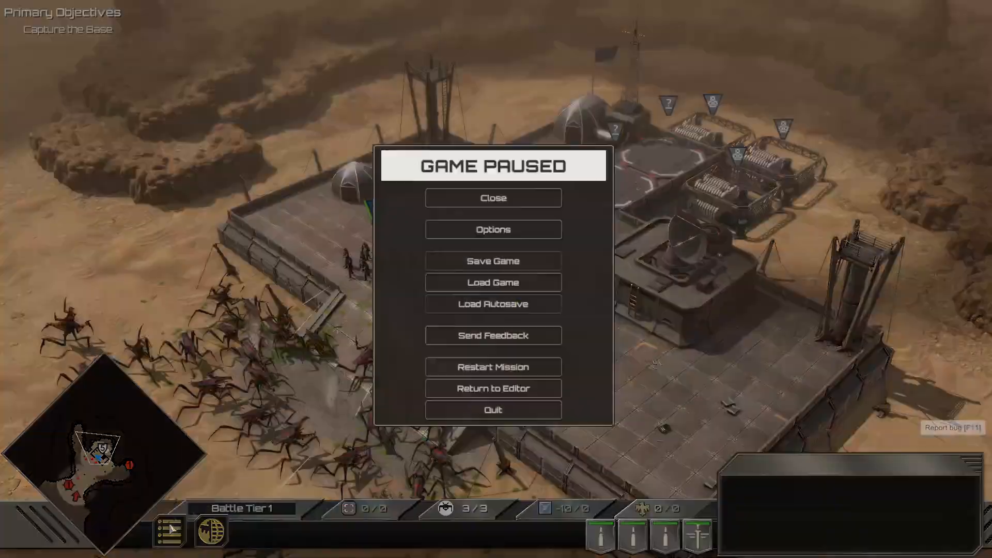
left_click(509, 388)
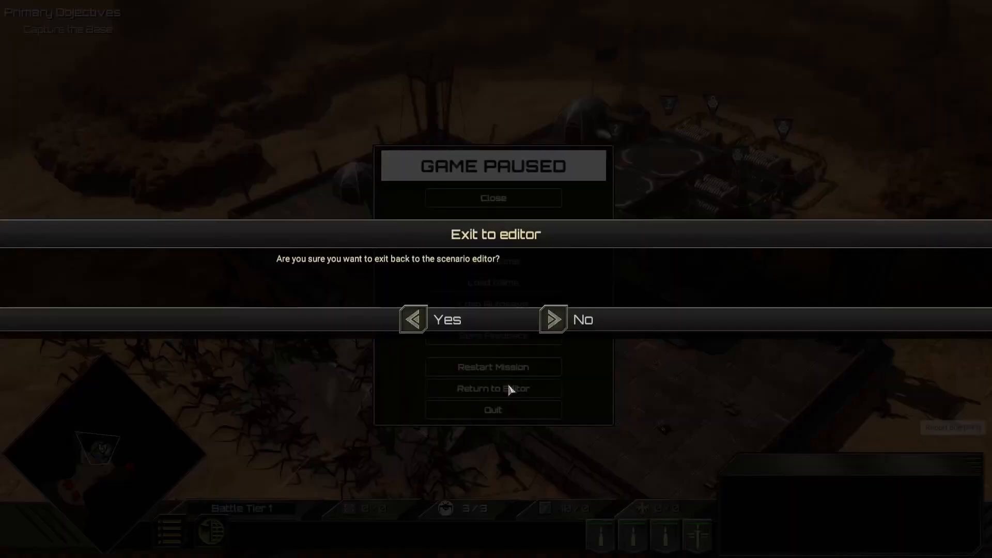
left_click(425, 320)
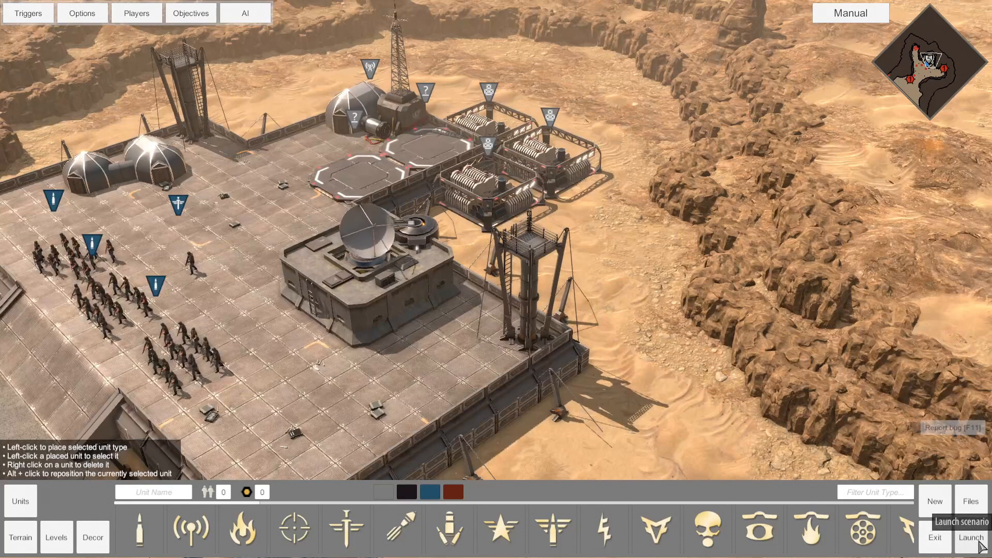
Save the scenario over the existing Attack Waves Tutorial file and go back to the editor
left_click(971, 501)
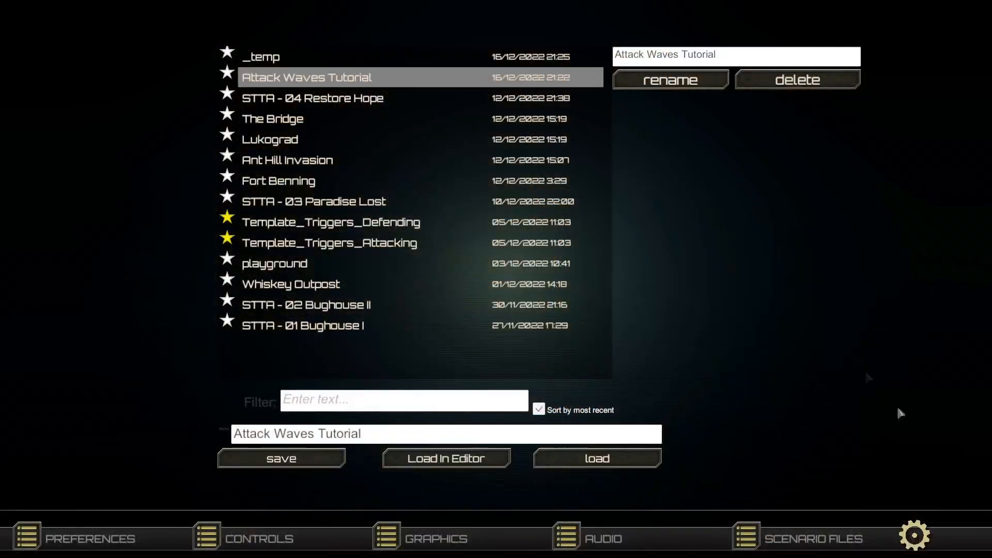
left_click(334, 59)
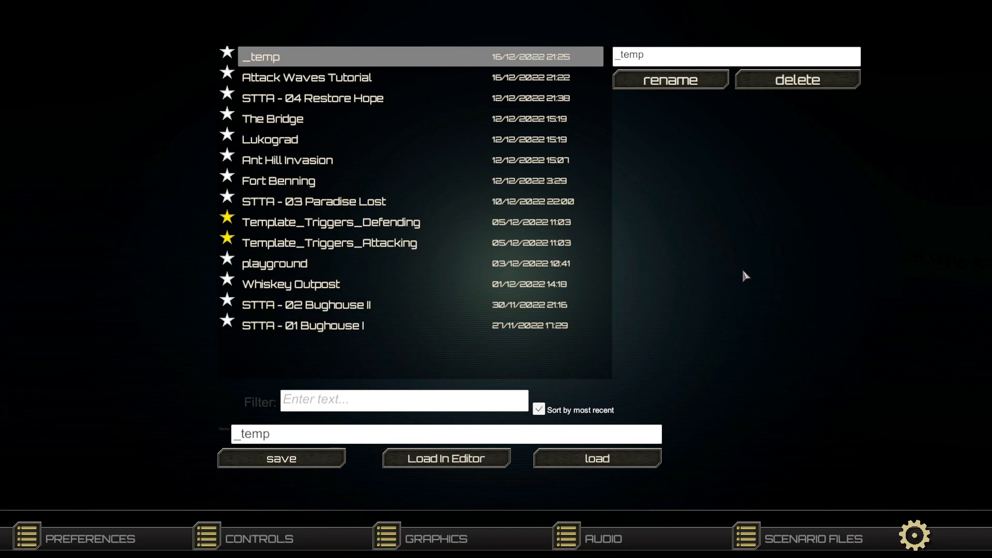
left_click(457, 80)
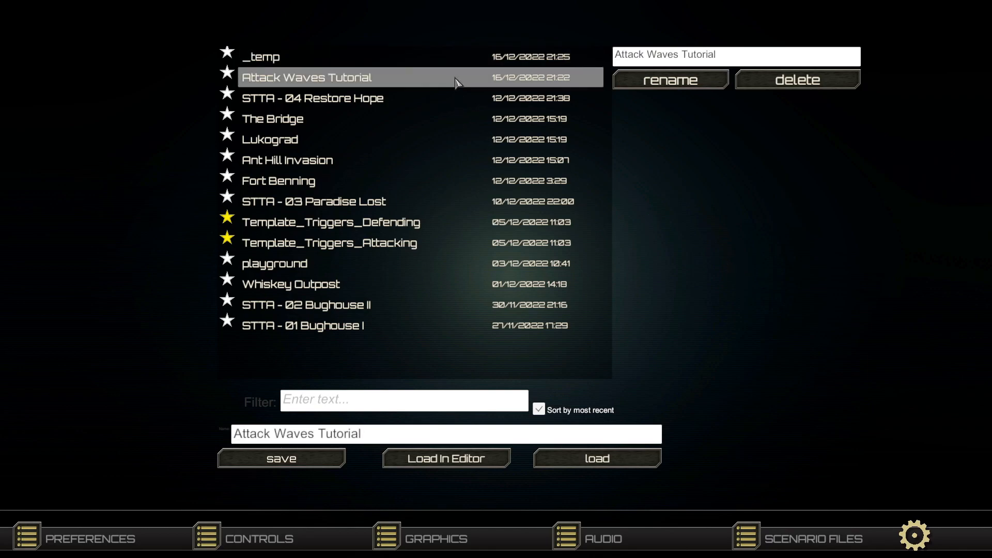
left_click(313, 454)
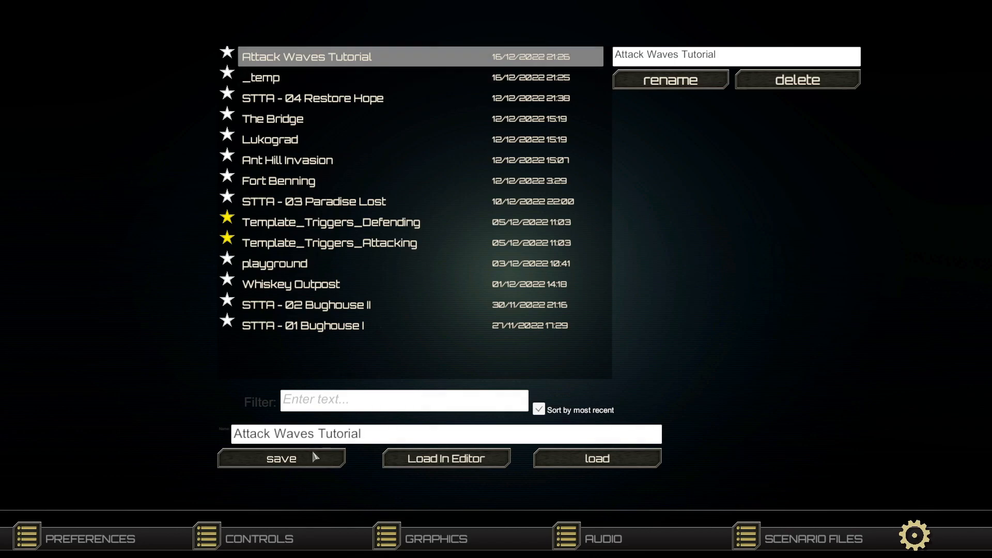
left_click(914, 532)
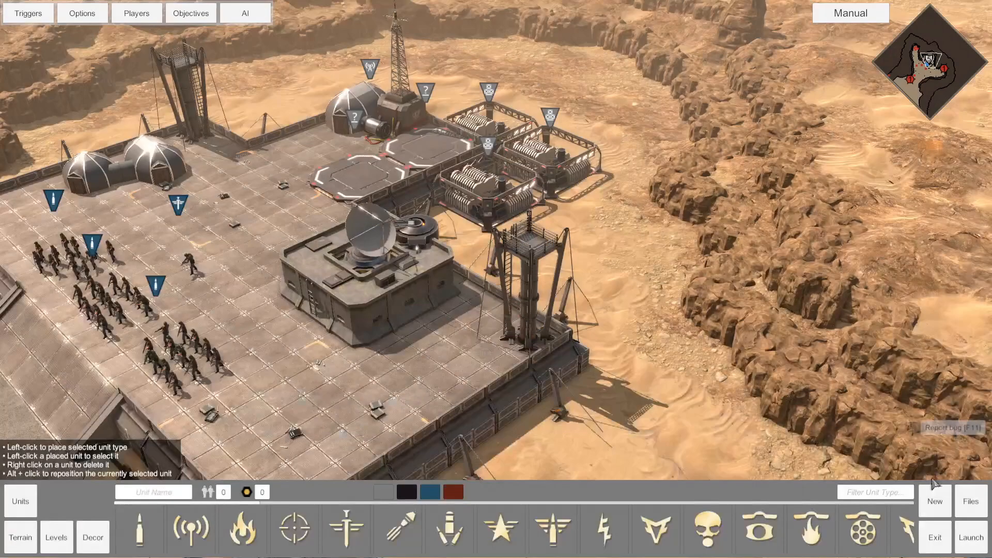
Play the saved scenario once more to check the briefing voice-over, and exit to the editor
left_click(971, 538)
left_click(417, 321)
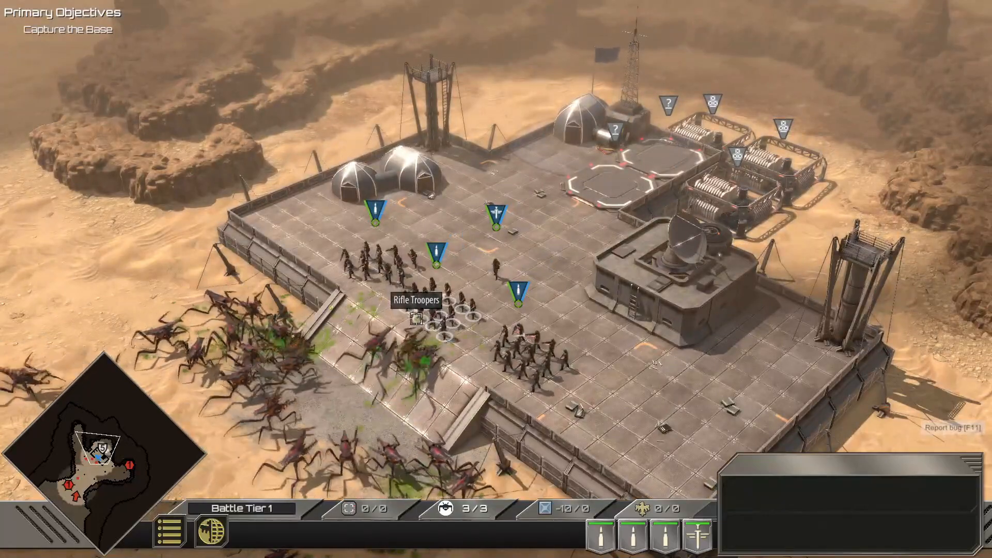
left_click(174, 528)
left_click(548, 388)
left_click(406, 316)
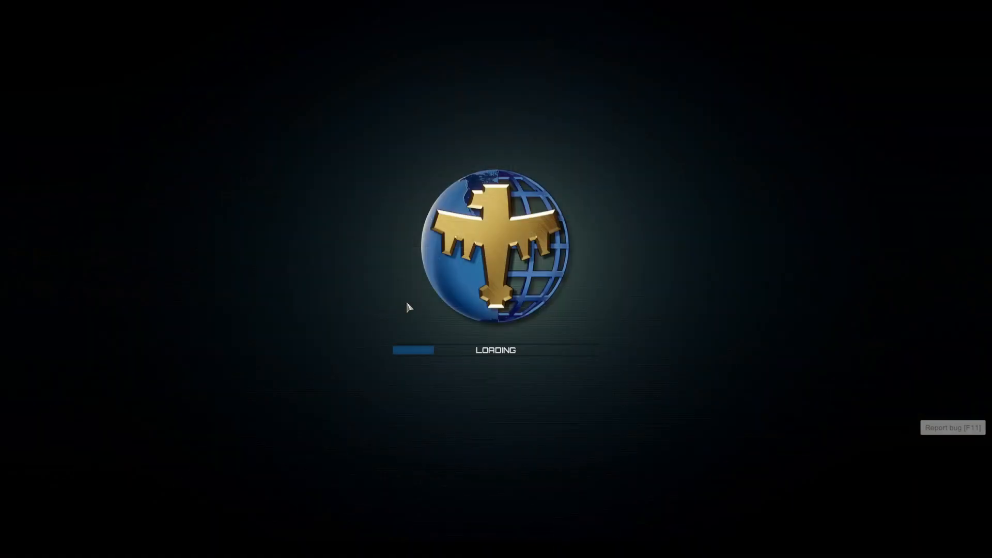